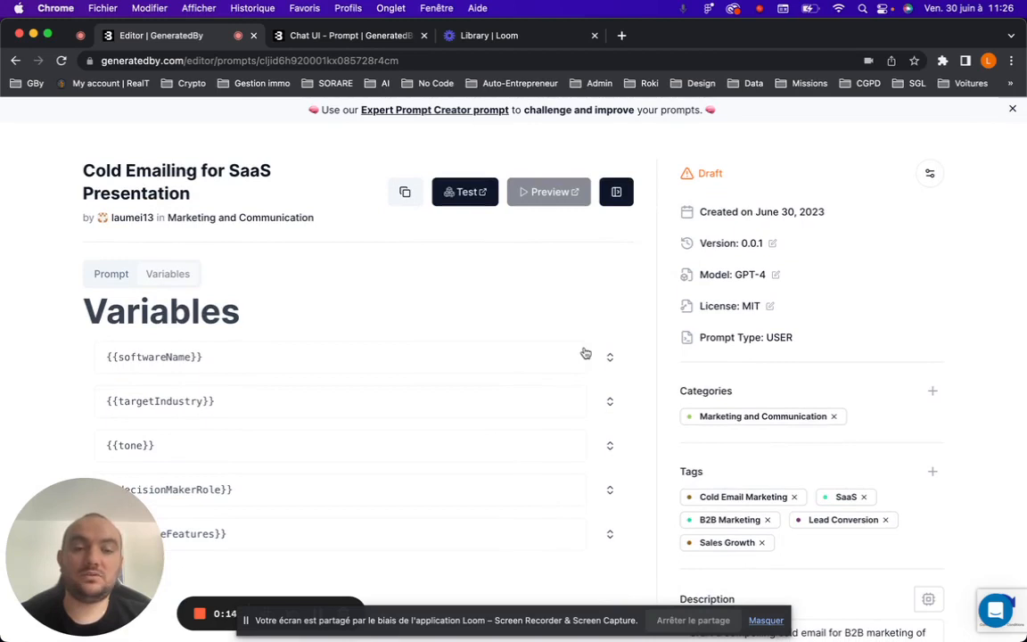
Turn on Publish Prompt and Make Prompt Public for the Cold Emailing for SaaS Presentation prompt and save it.
scroll(584, 353, up, 2)
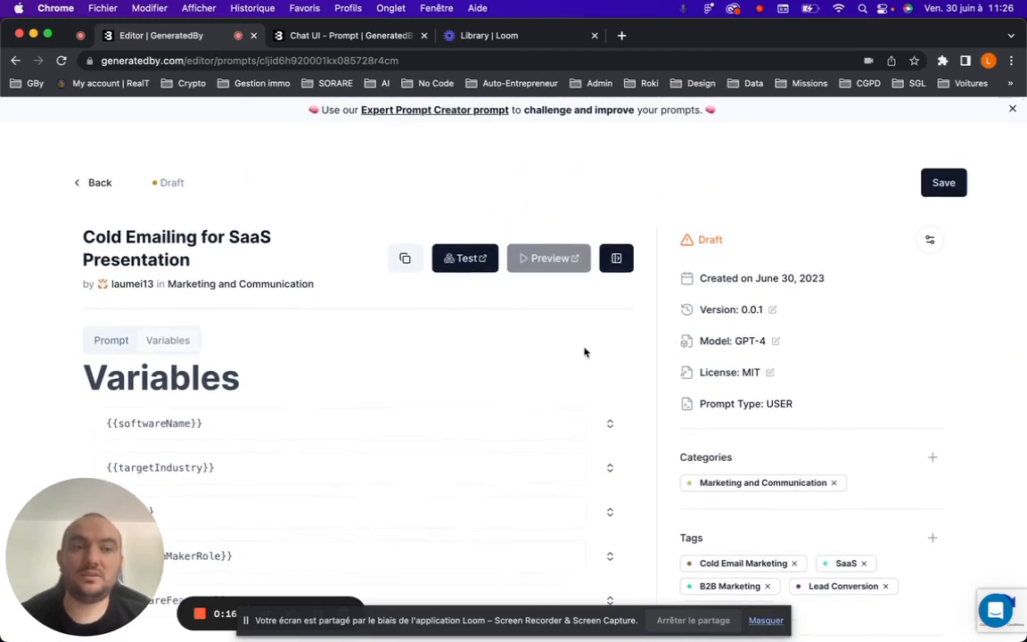
scroll(585, 353, down, 3)
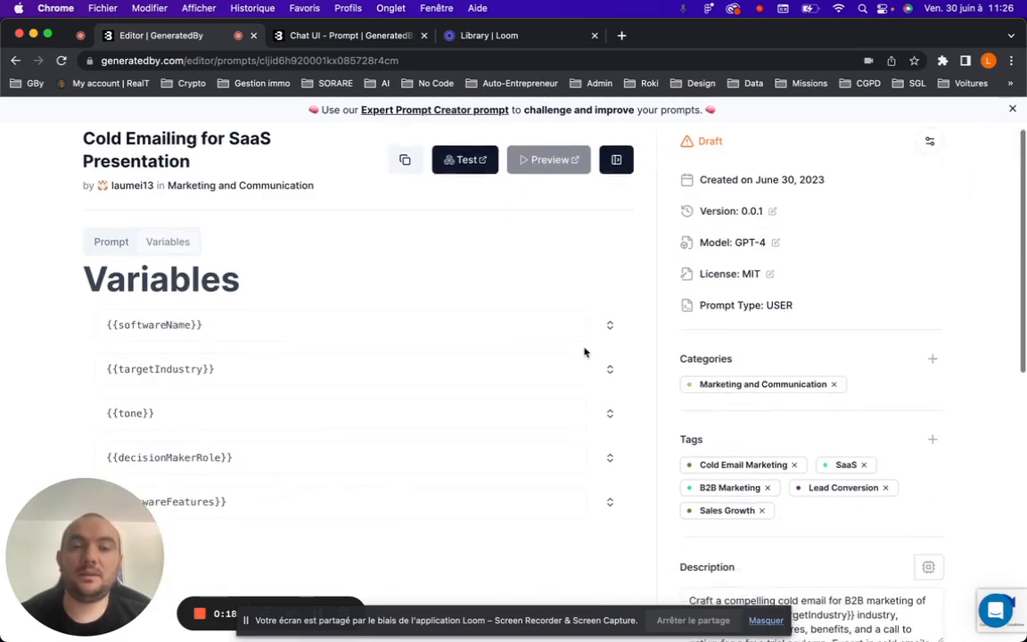
scroll(582, 350, up, 3)
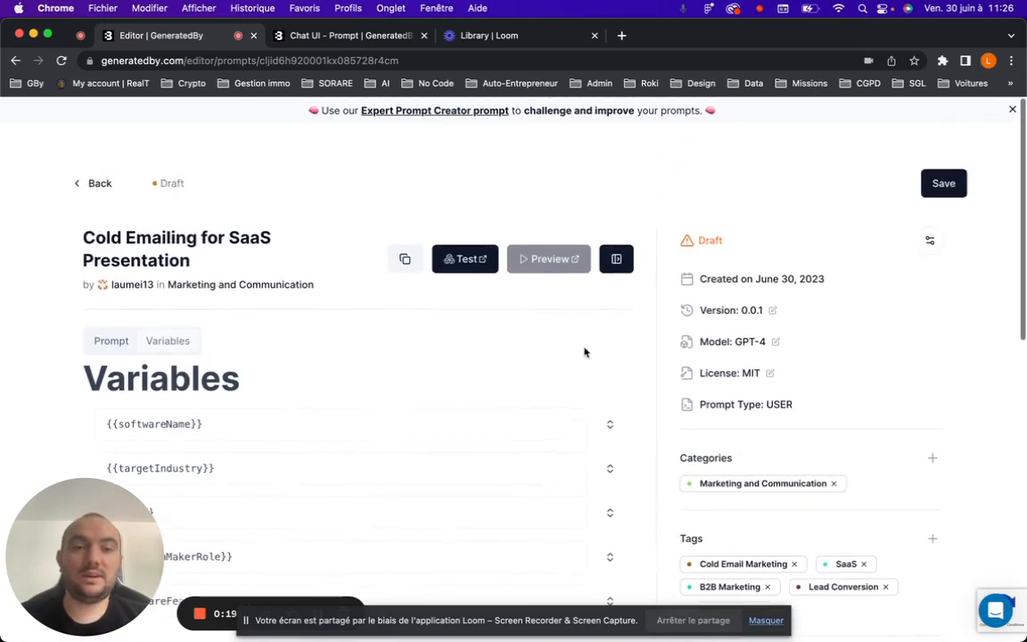
click(929, 240)
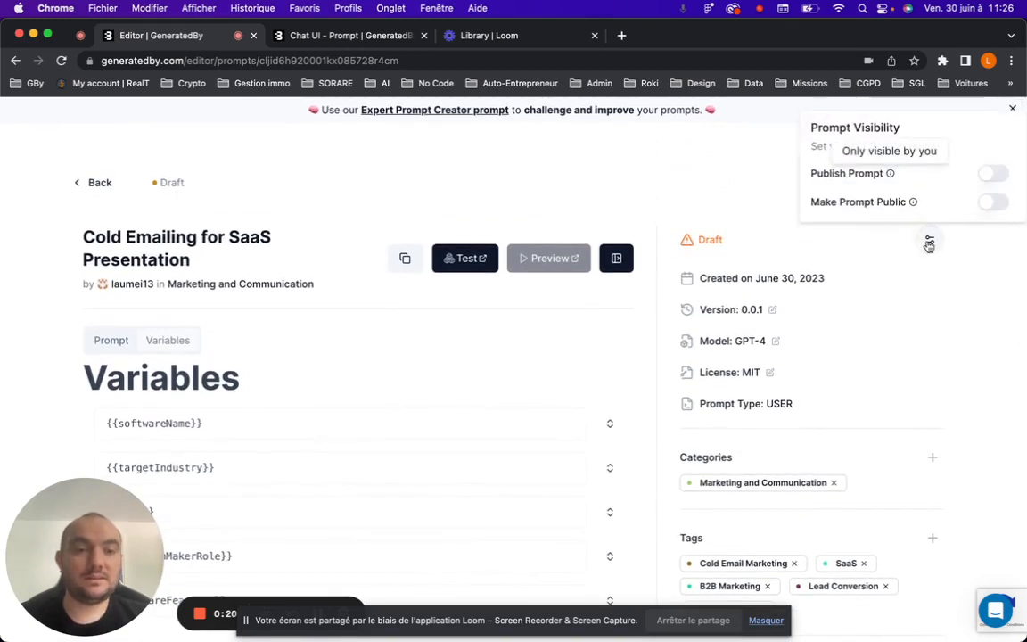
click(989, 178)
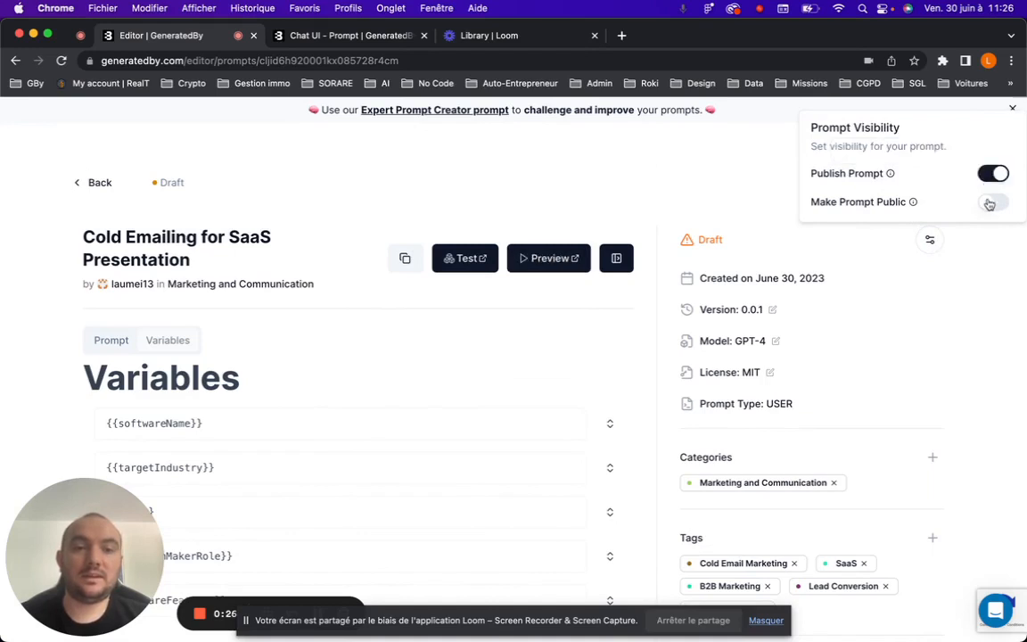
click(987, 204)
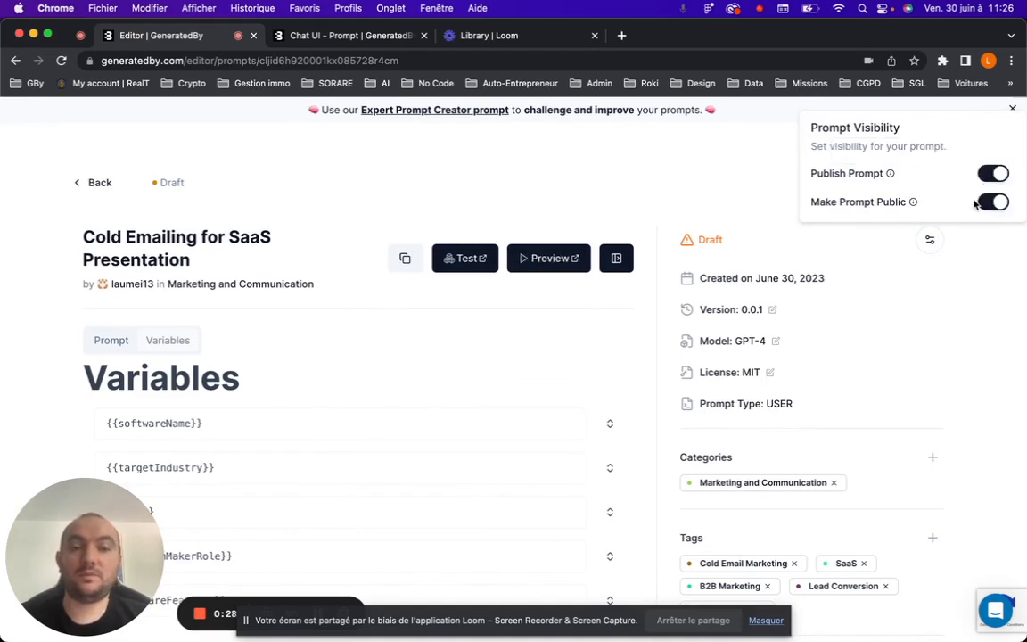
click(931, 240)
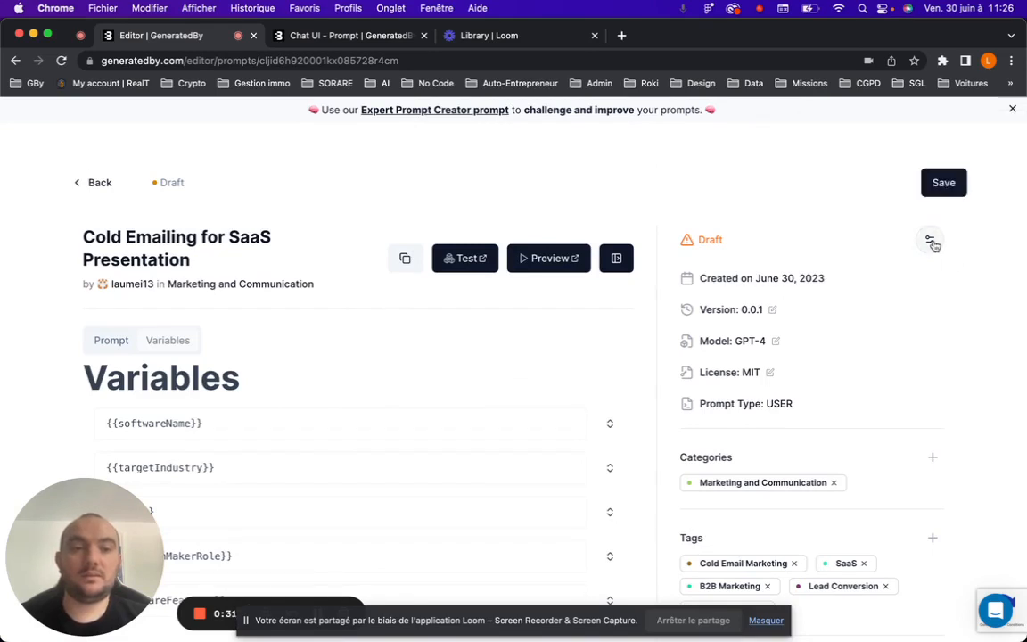
click(950, 186)
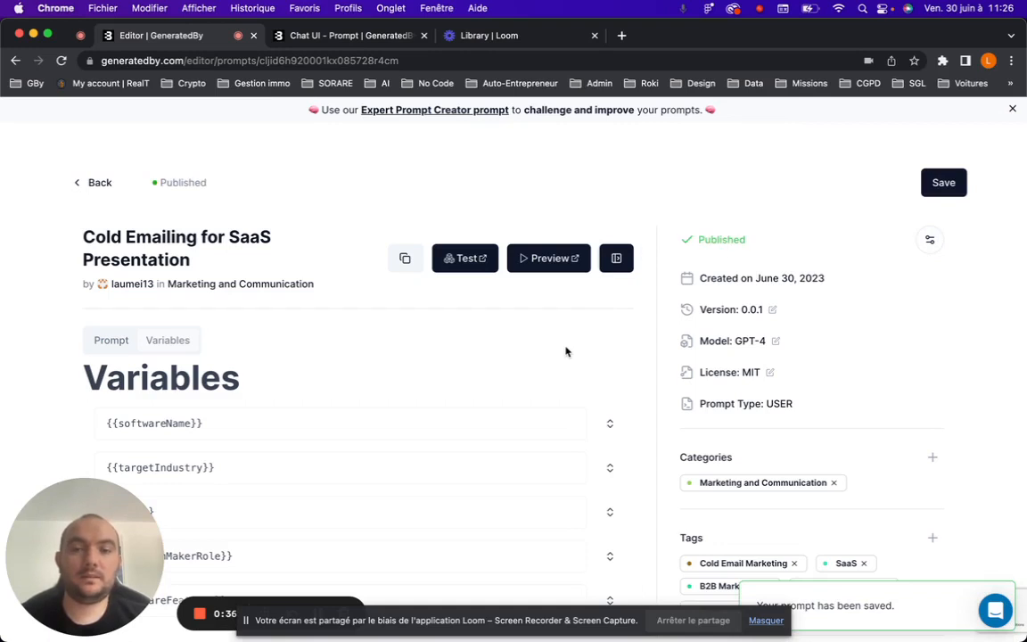
Leave the prompt editor and open the Applications page of the dashboard.
scroll(565, 351, down, 2)
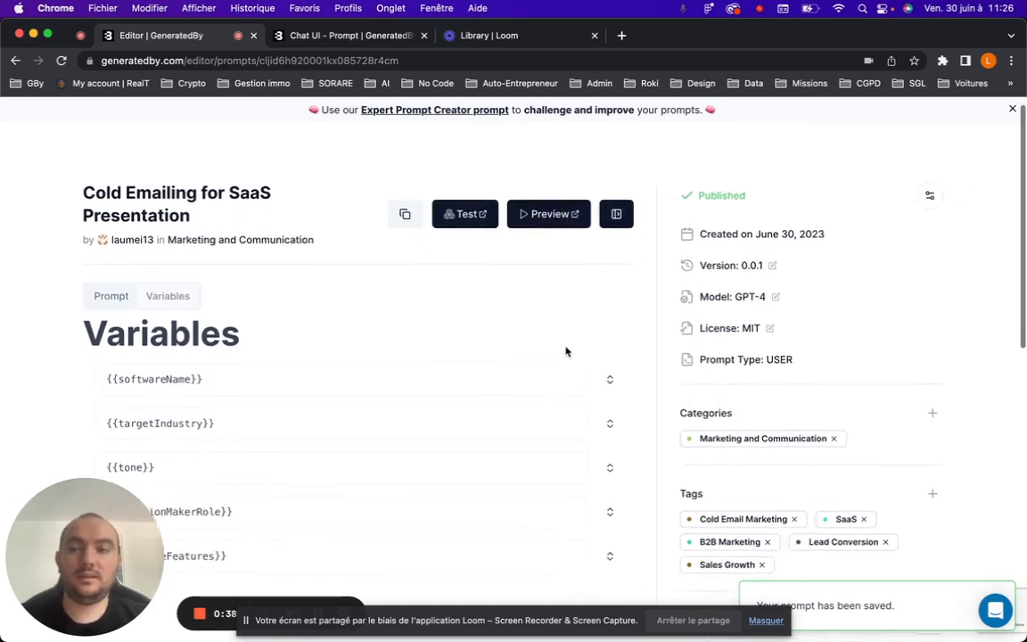
scroll(565, 352, up, 2)
click(83, 181)
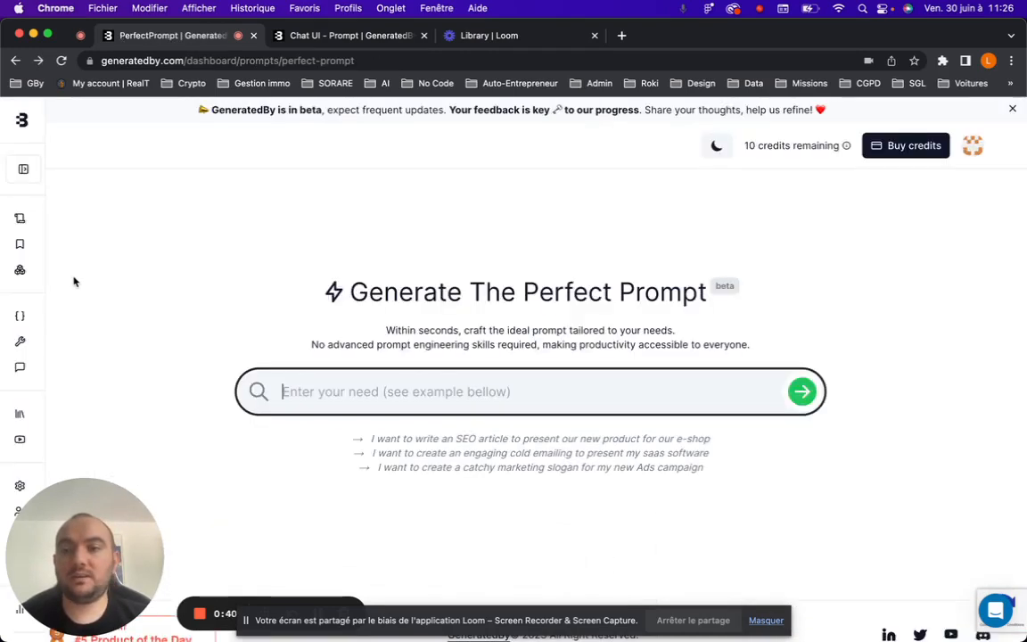
click(24, 168)
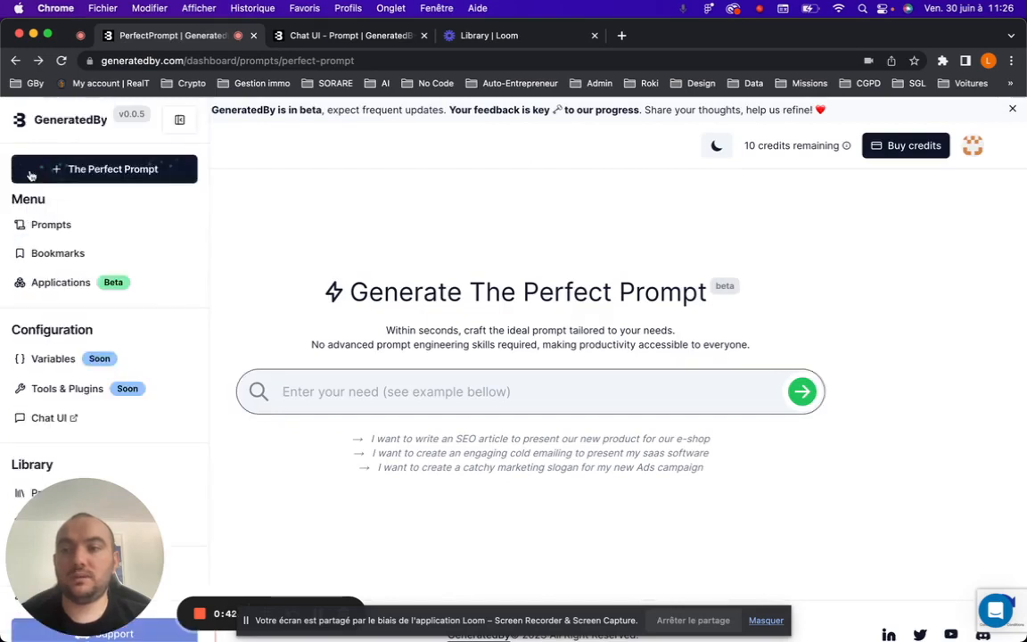
scroll(56, 254, down, 1)
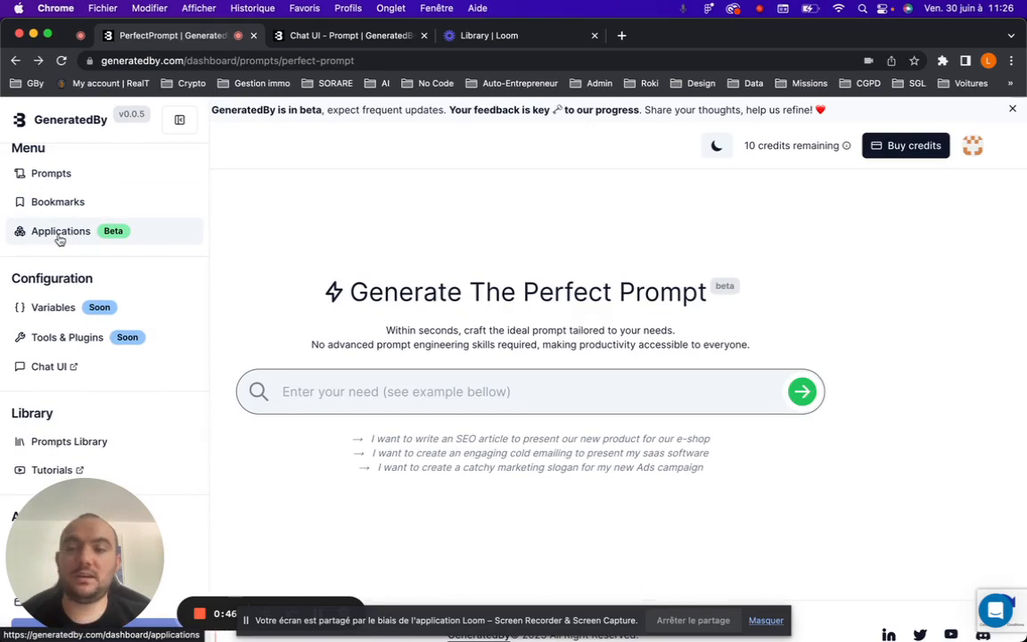
click(58, 236)
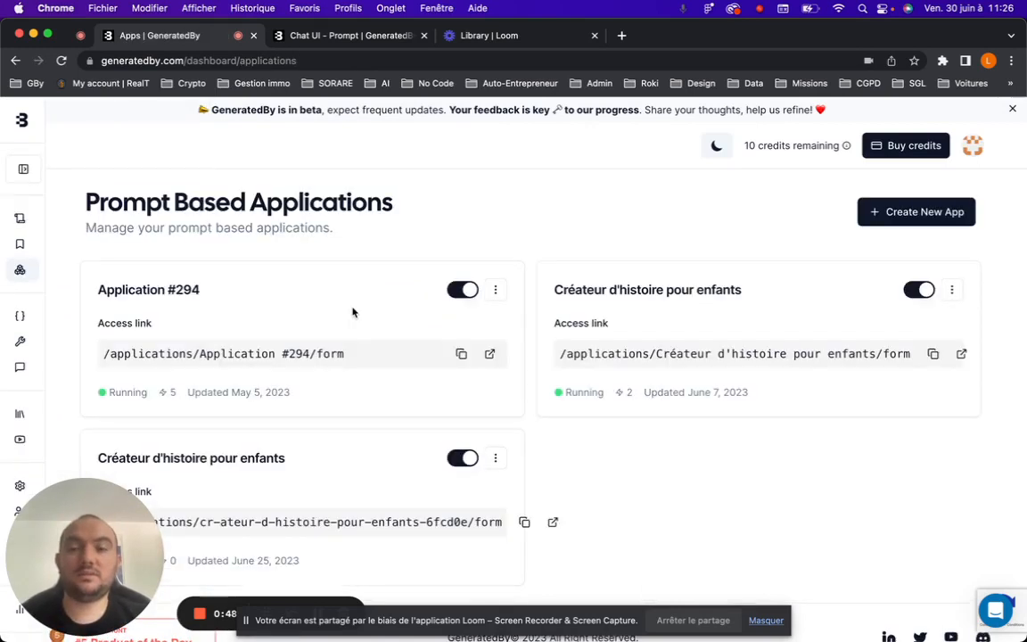
Start a new application and select the Cold Emailing for SaaS Presentation prompt for it.
scroll(352, 312, down, 1)
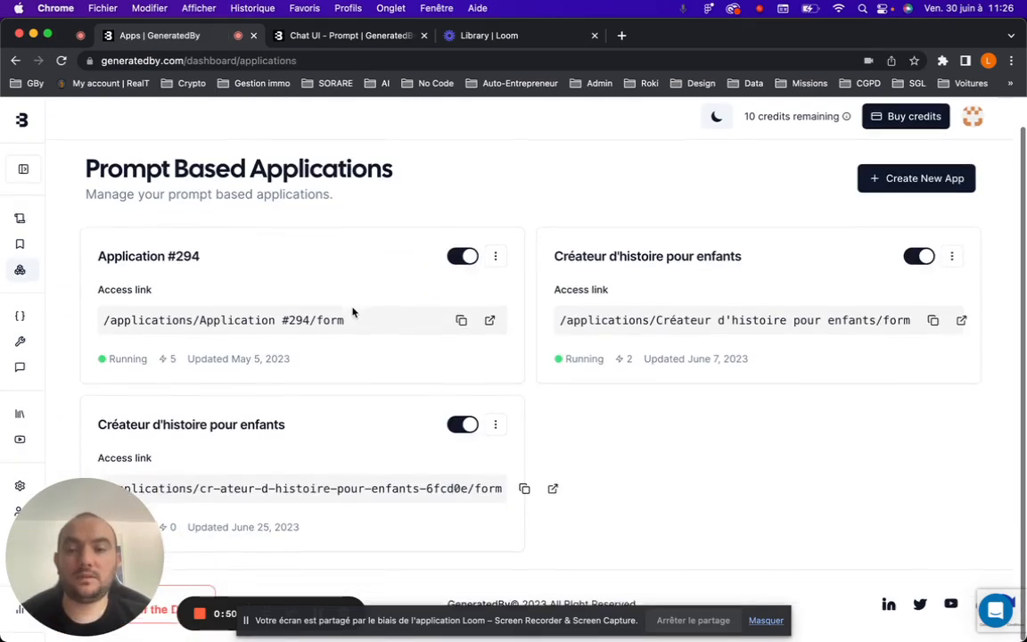
click(766, 622)
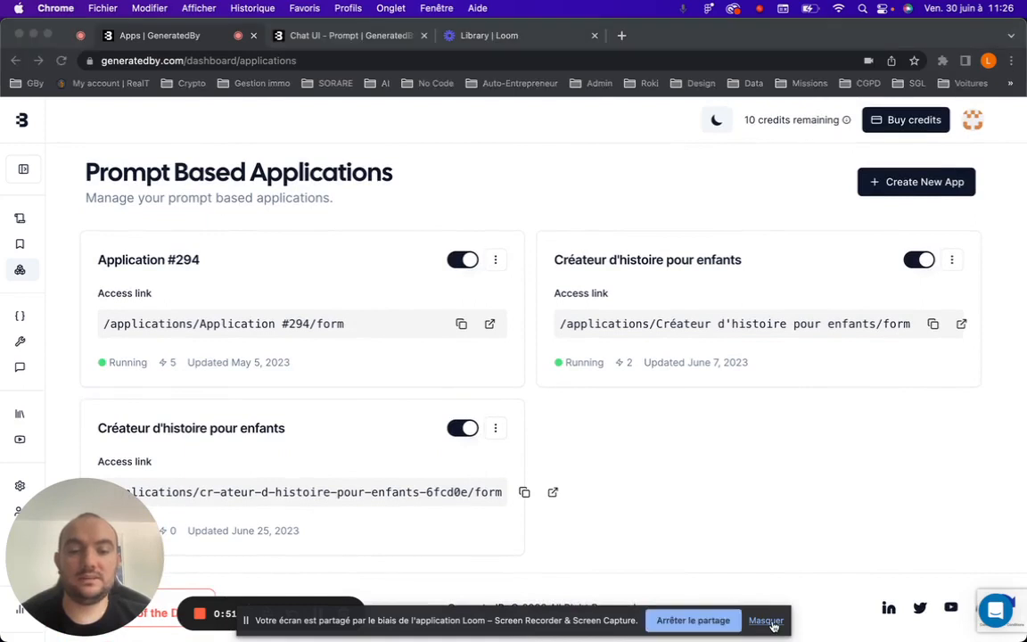
click(918, 183)
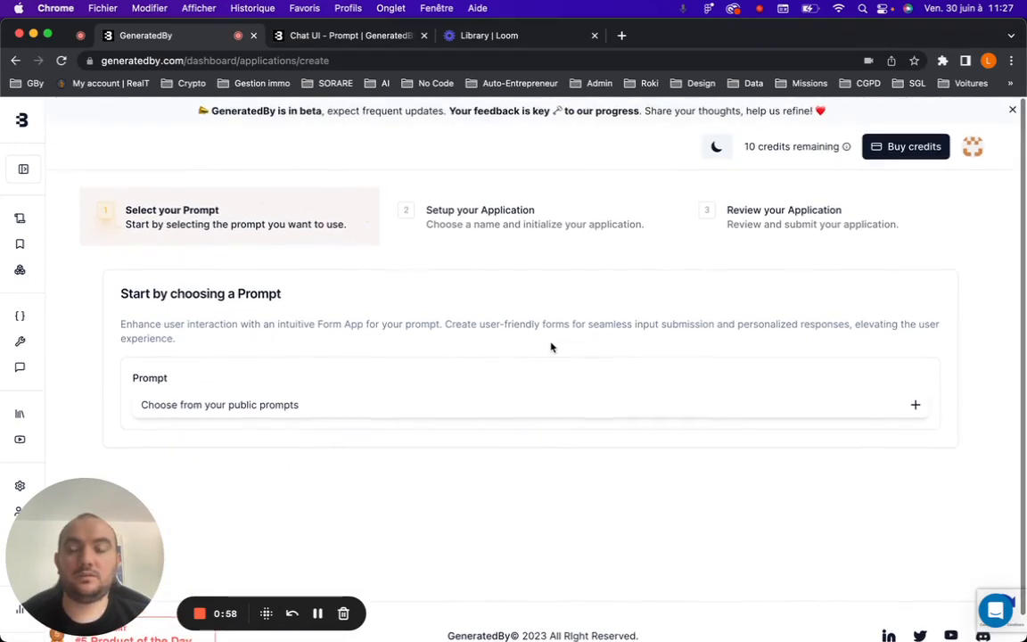
click(870, 403)
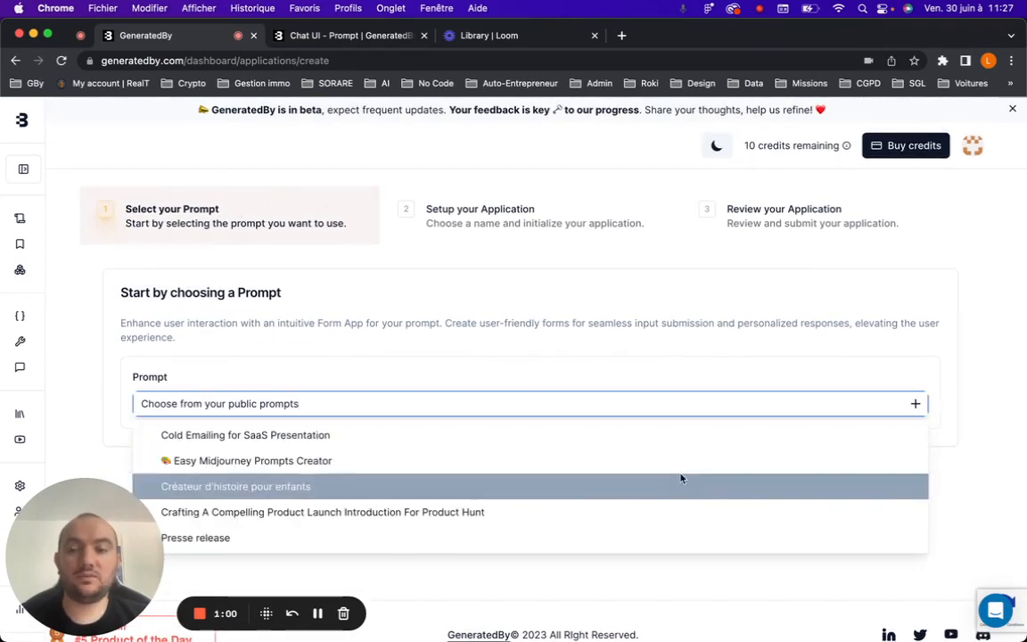
click(369, 435)
Proceed past the application setup, keeping the default title, description, slug and Form Application type.
scroll(446, 459, down, 2)
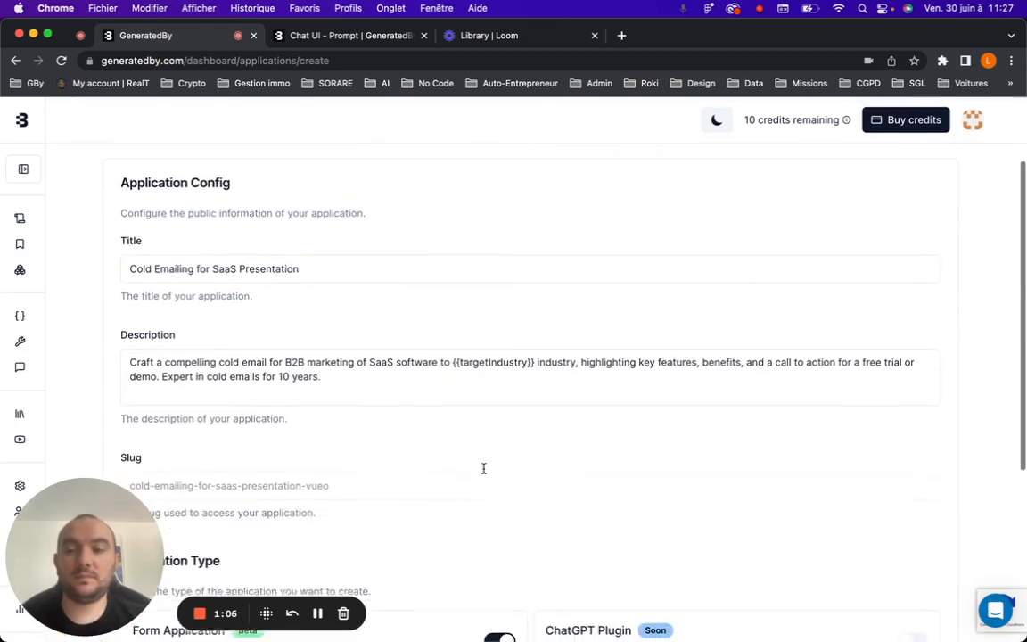
scroll(387, 372, down, 2)
click(392, 307)
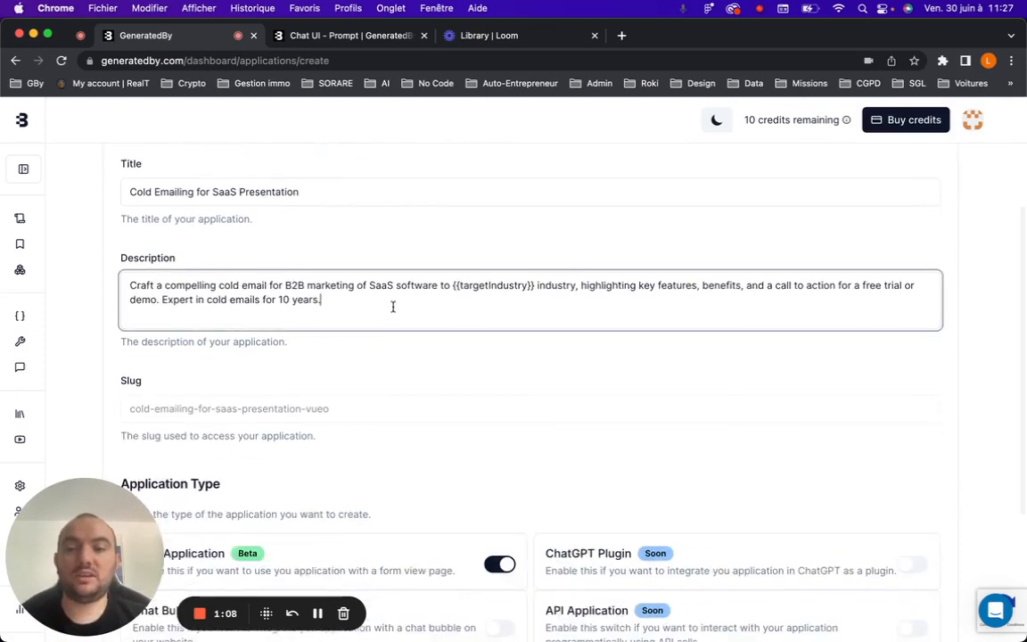
scroll(333, 426, down, 4)
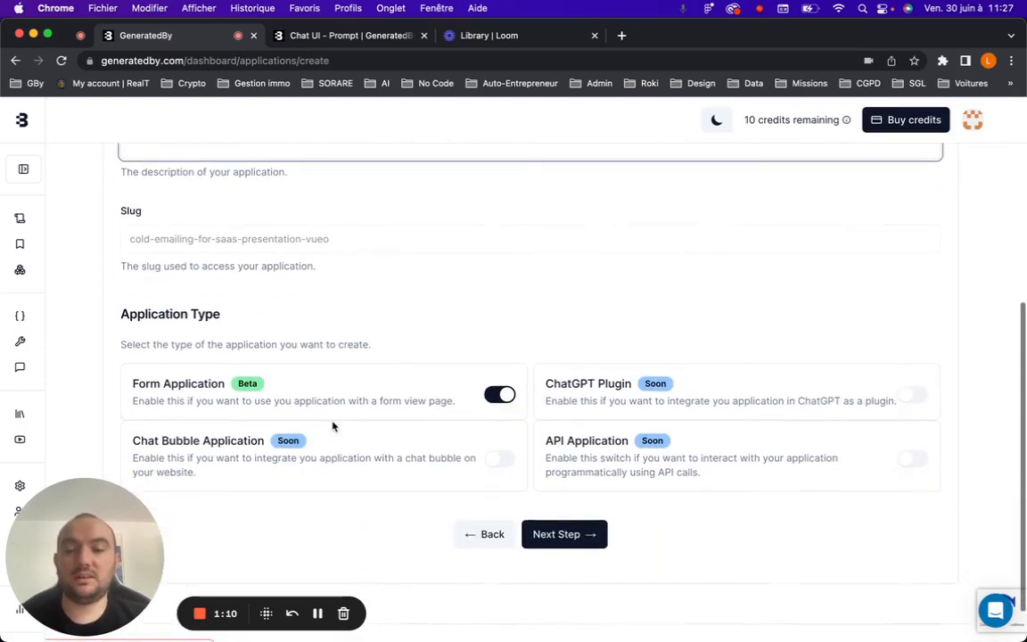
scroll(333, 426, down, 2)
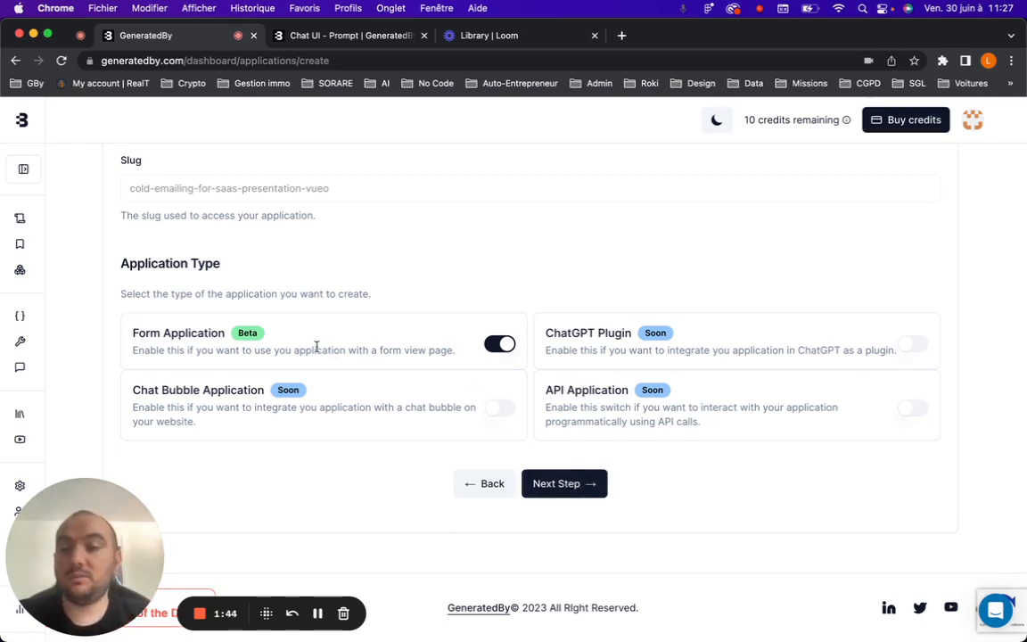
click(565, 486)
Create the application from the review page.
scroll(404, 361, up, 1)
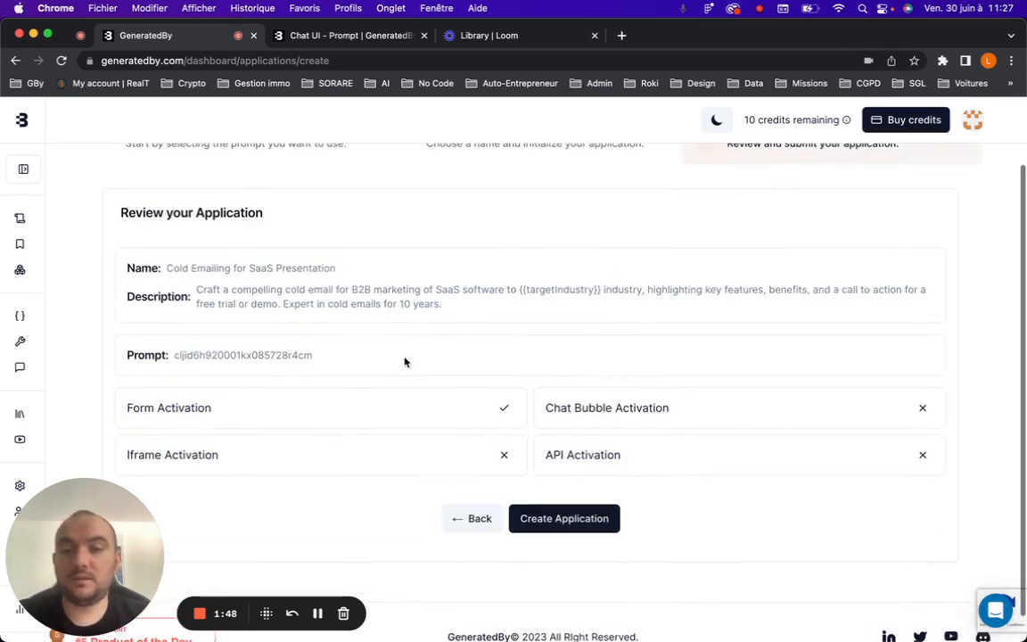
scroll(341, 406, up, 3)
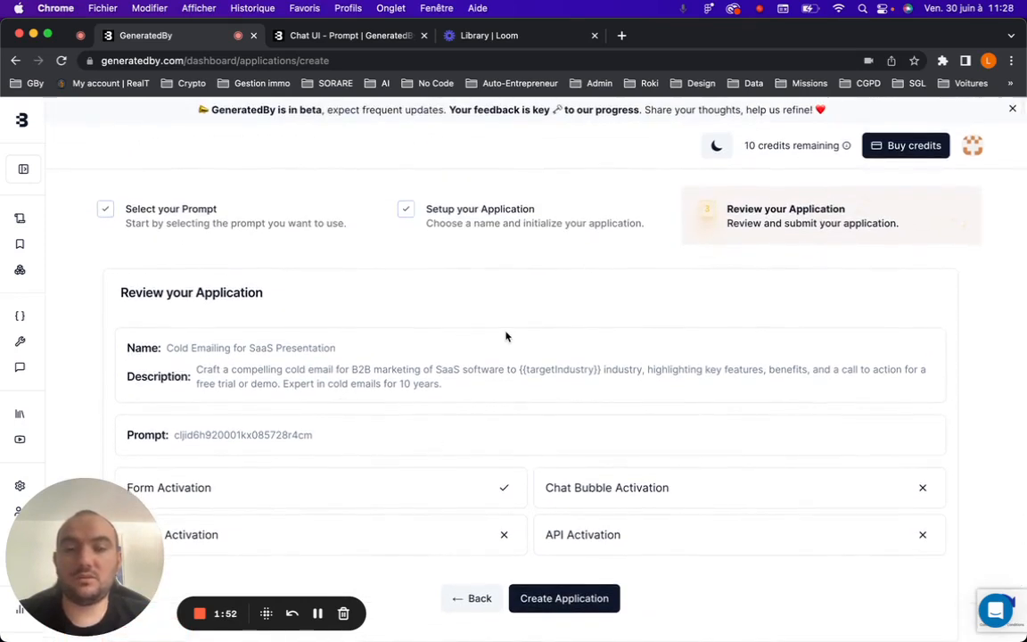
scroll(506, 336, down, 3)
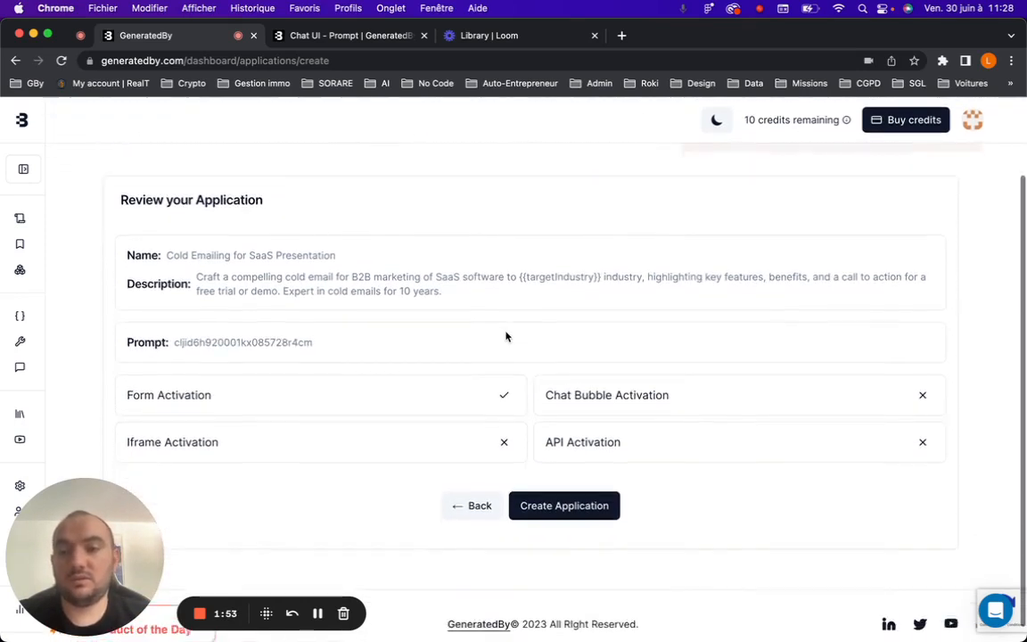
click(566, 490)
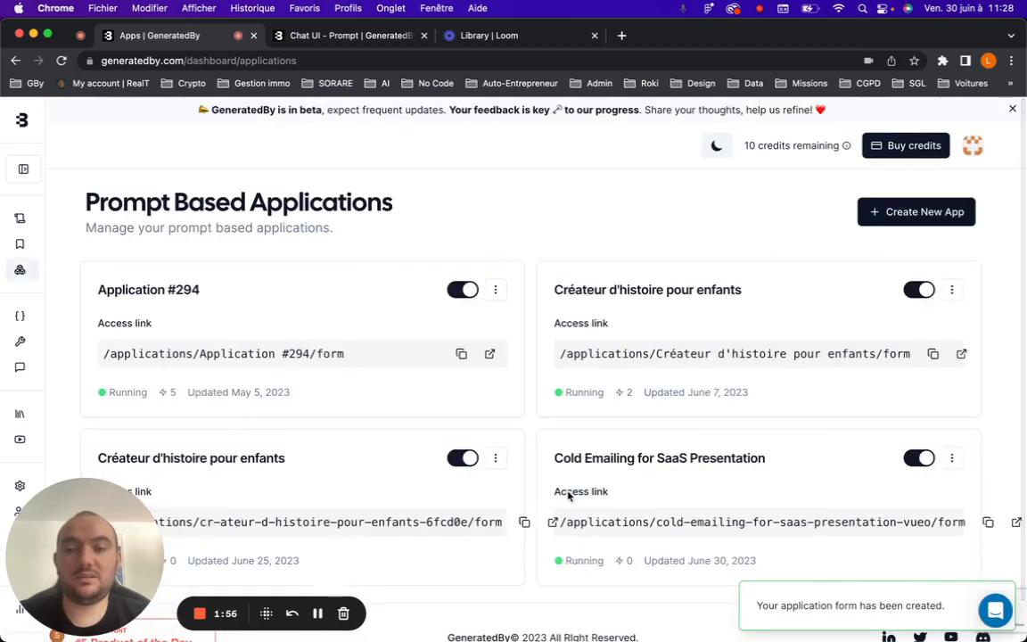
Open the settings page of the Cold Emailing for SaaS Presentation application.
scroll(568, 496, down, 1)
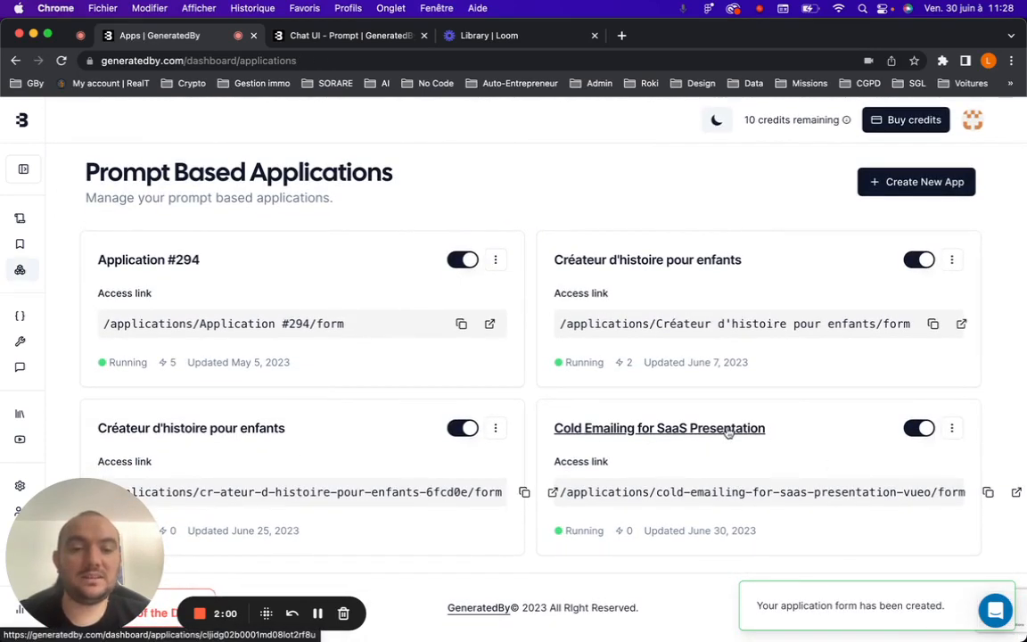
click(952, 427)
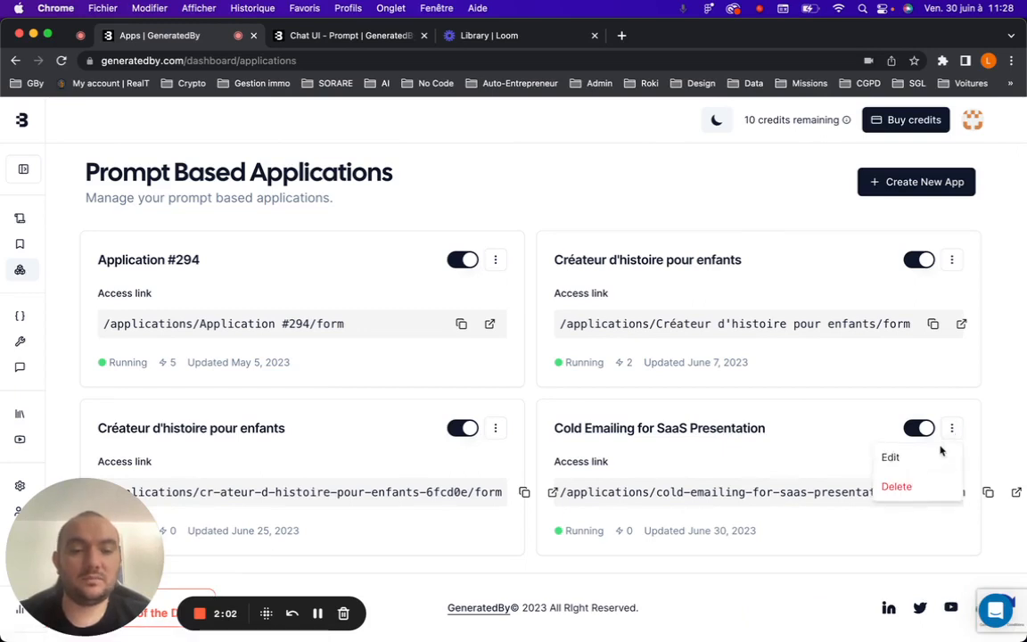
click(796, 407)
click(701, 429)
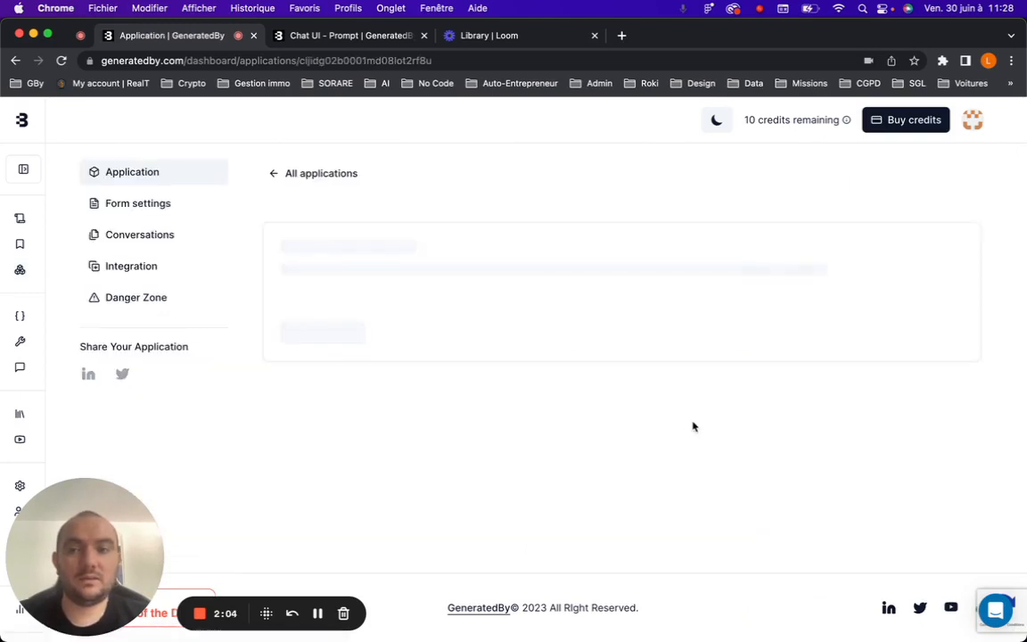
Submit the application's settings with Update.
scroll(534, 401, down, 5)
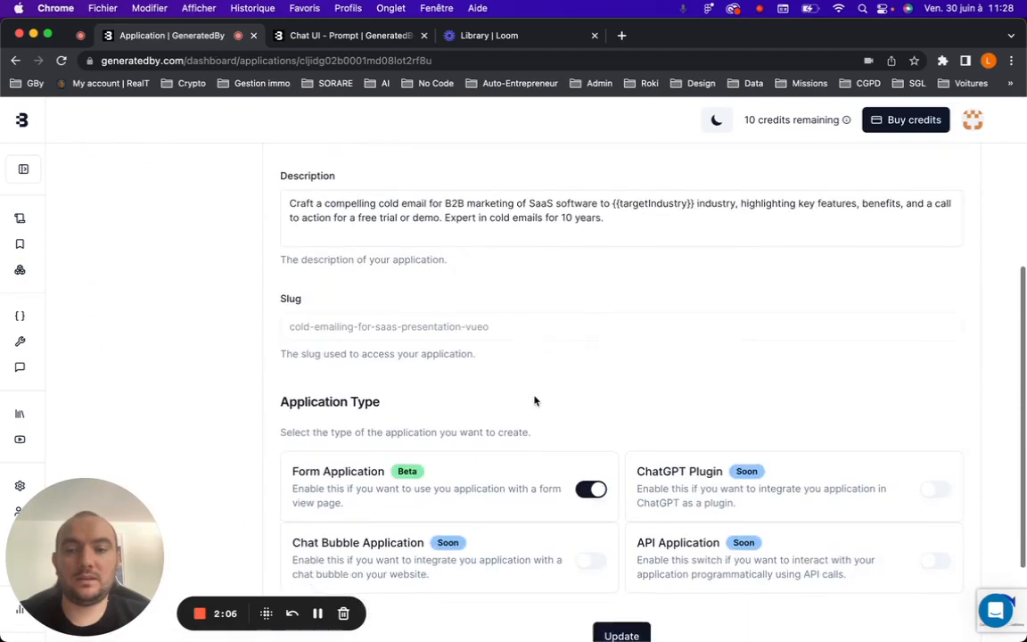
scroll(534, 399, up, 4)
scroll(534, 398, down, 6)
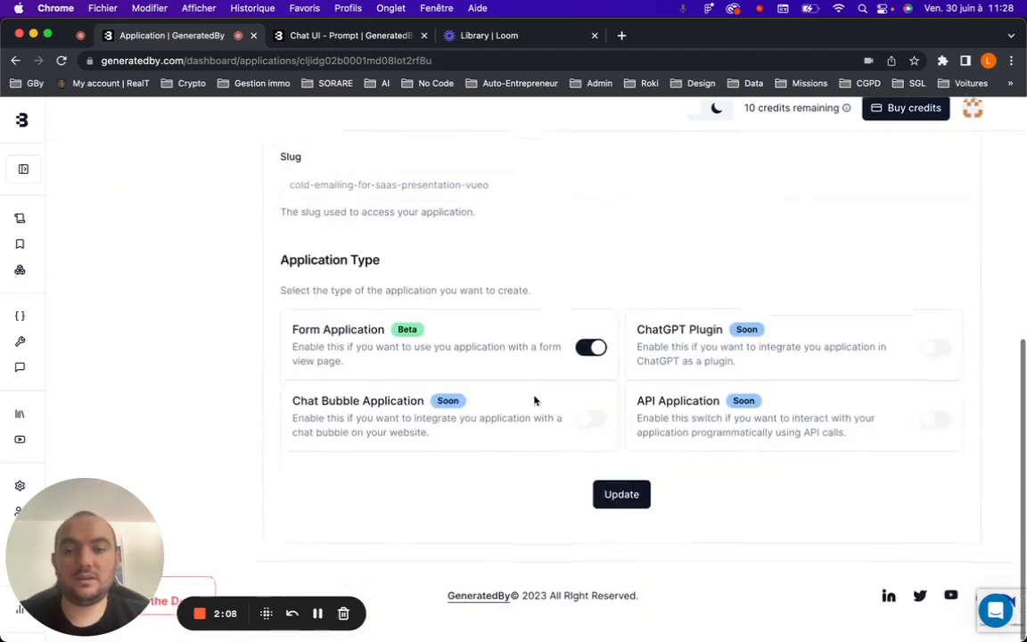
click(614, 515)
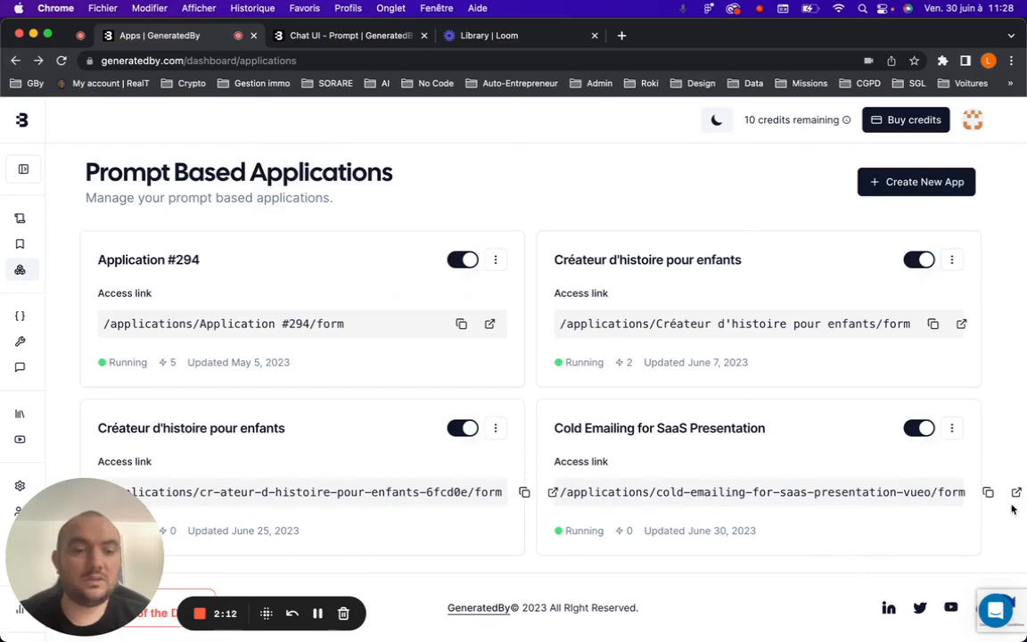
Open the application's public form in a new tab, scroll through its fields and select its URL.
click(1014, 491)
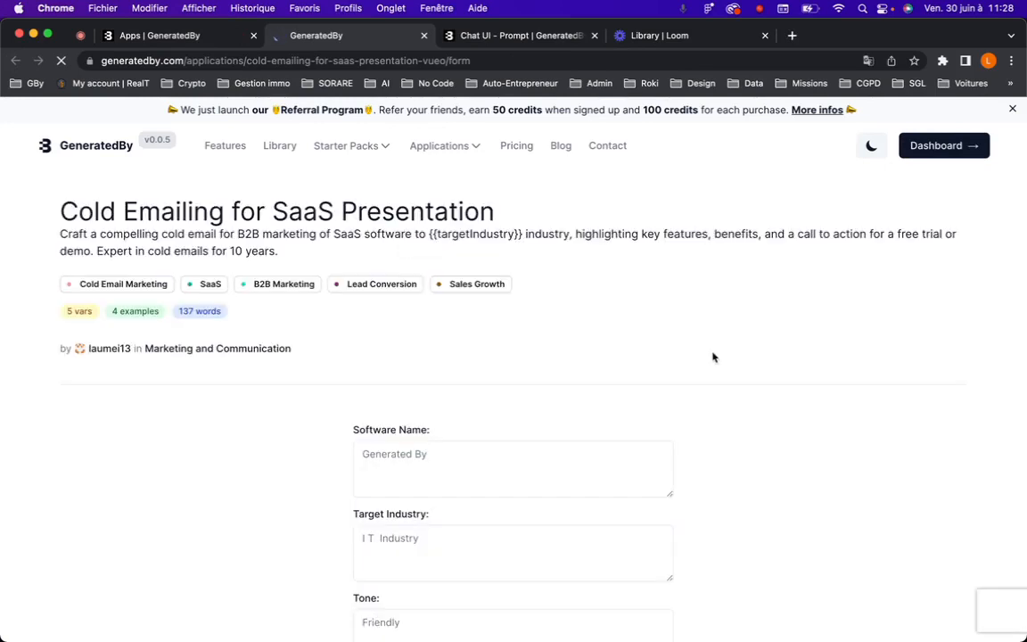
scroll(700, 374, down, 5)
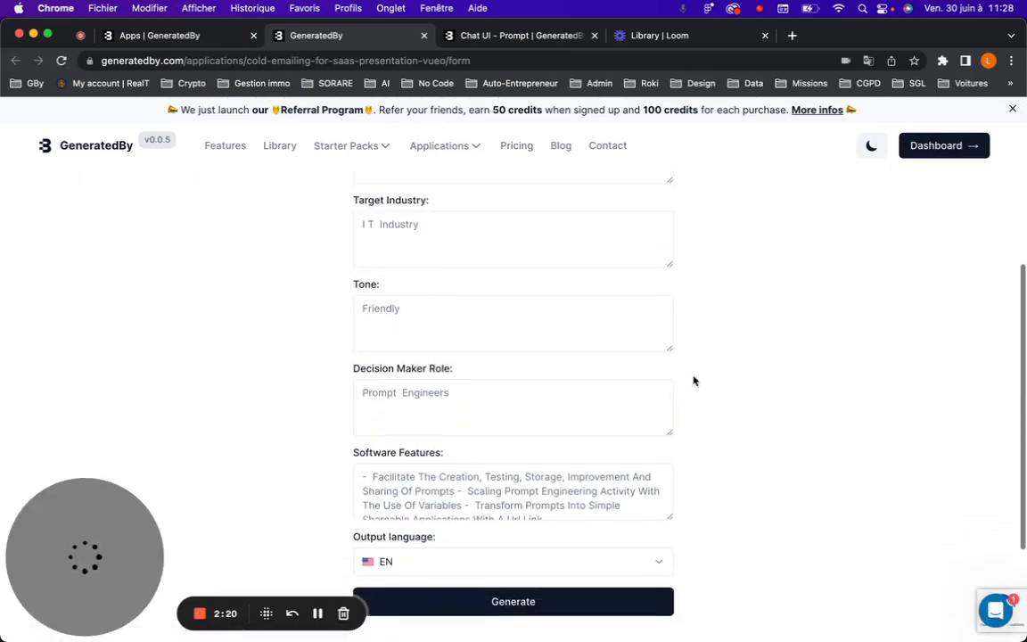
scroll(361, 383, down, 3)
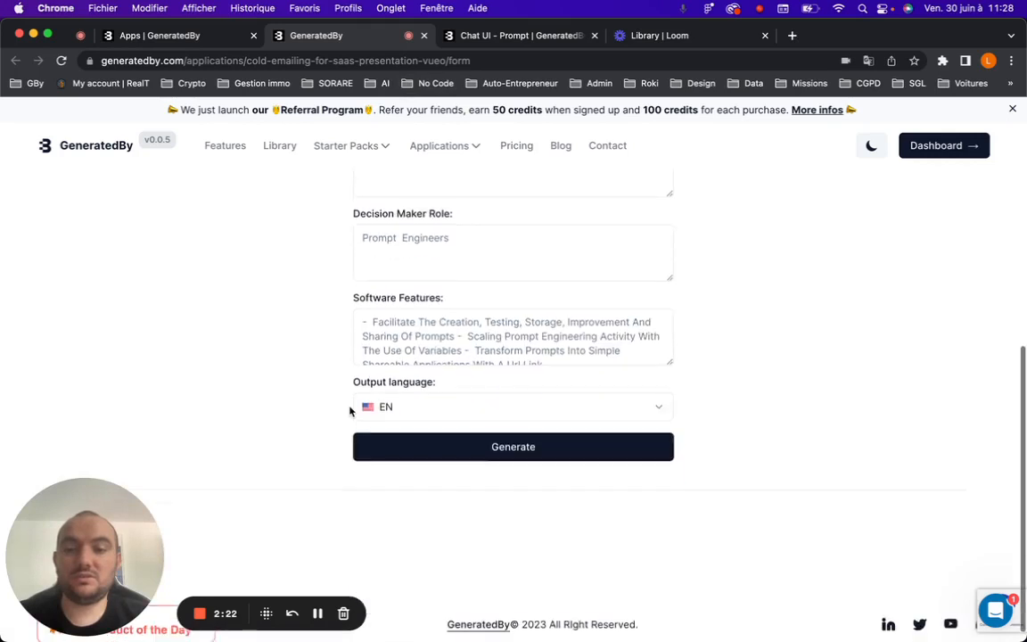
click(338, 58)
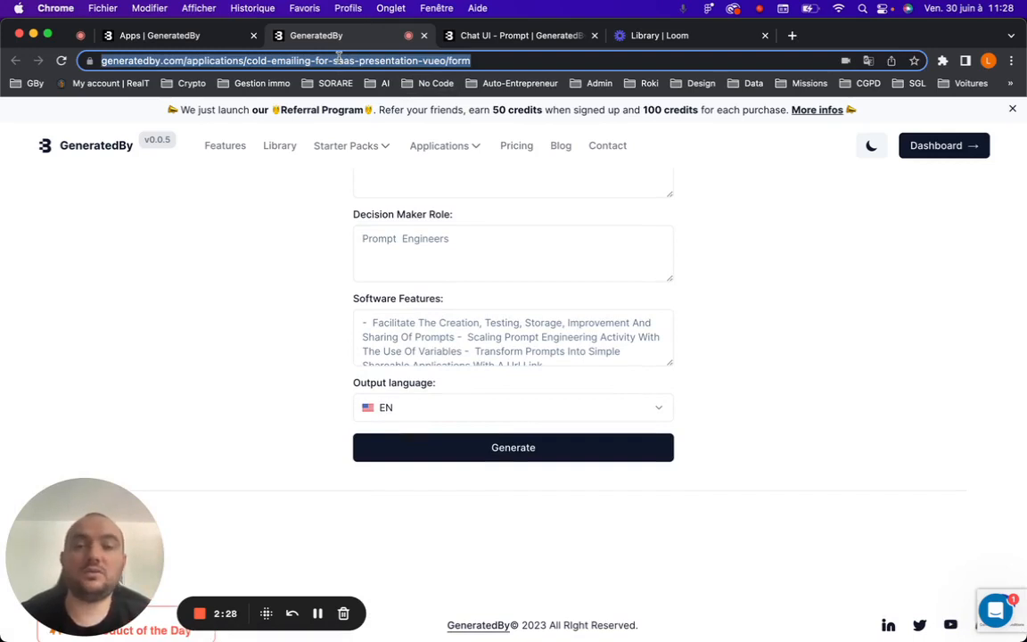
Fill in the form's Software Name field with GeneratedBy.
scroll(435, 248, up, 5)
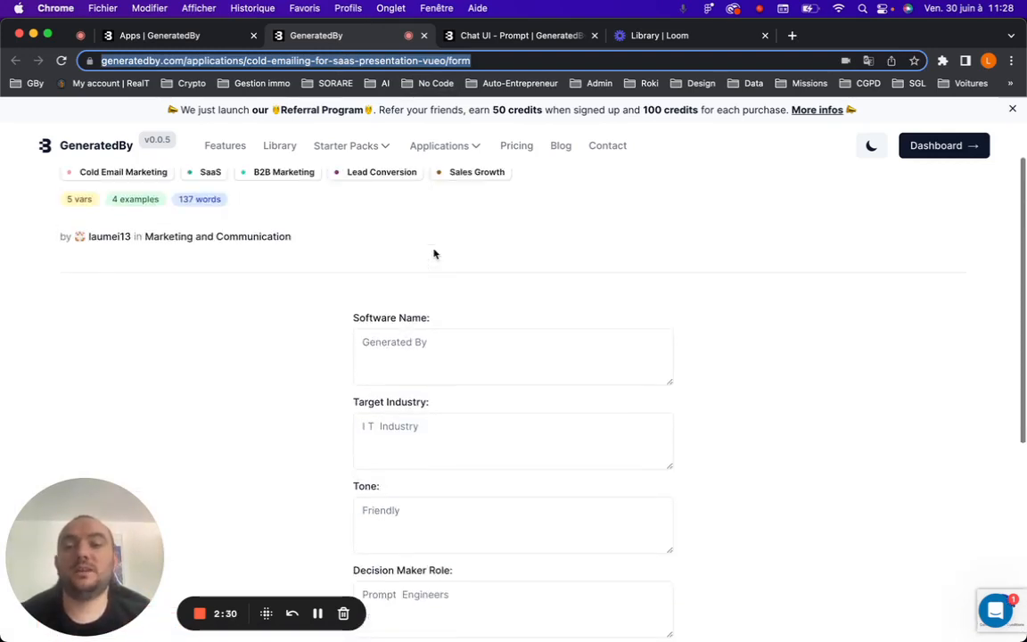
scroll(434, 252, down, 1)
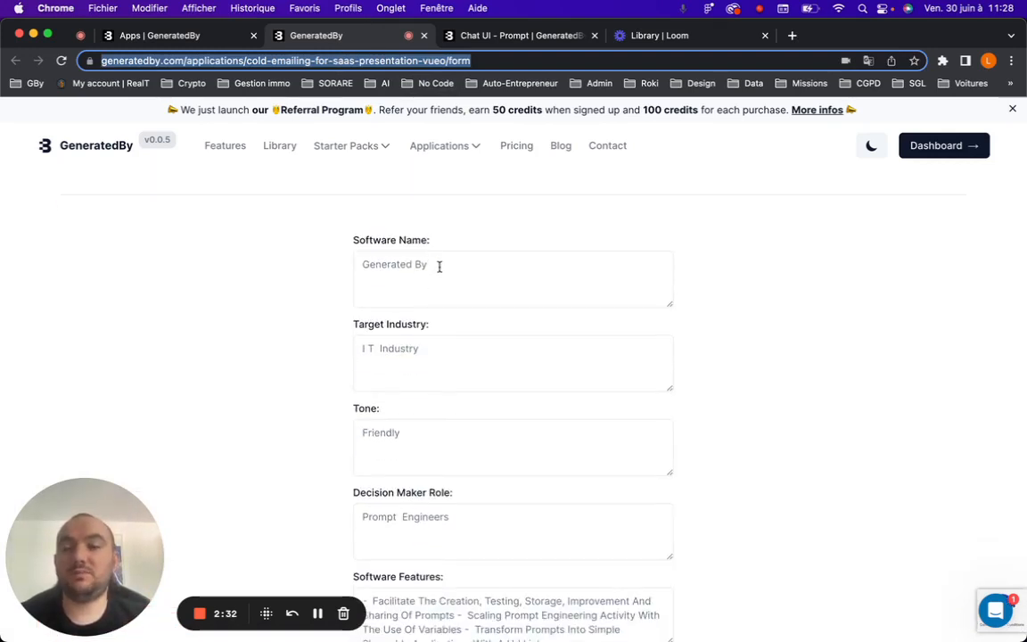
click(441, 266)
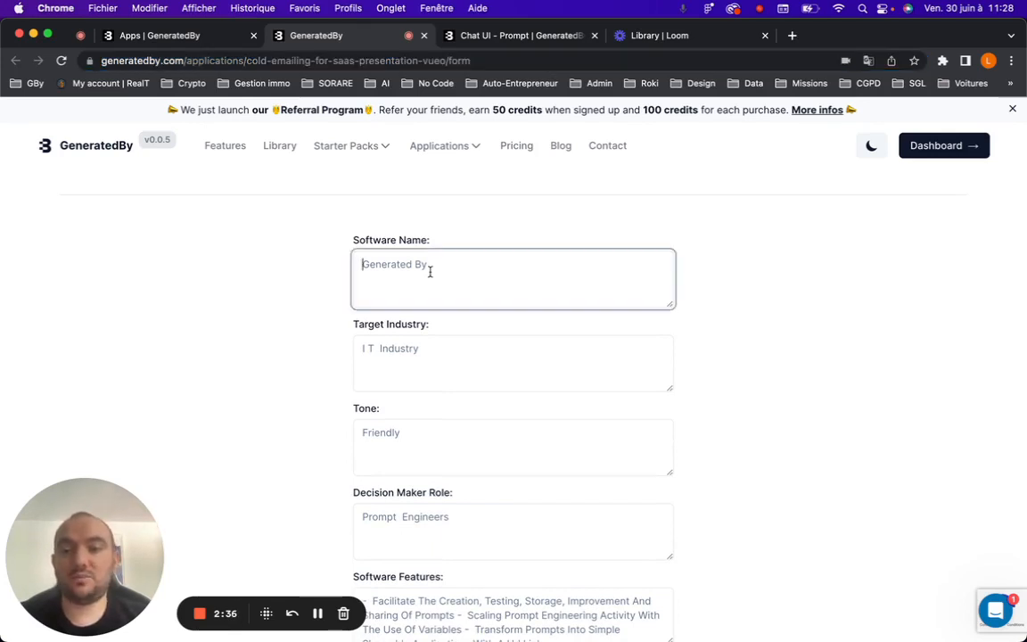
text(Gen)
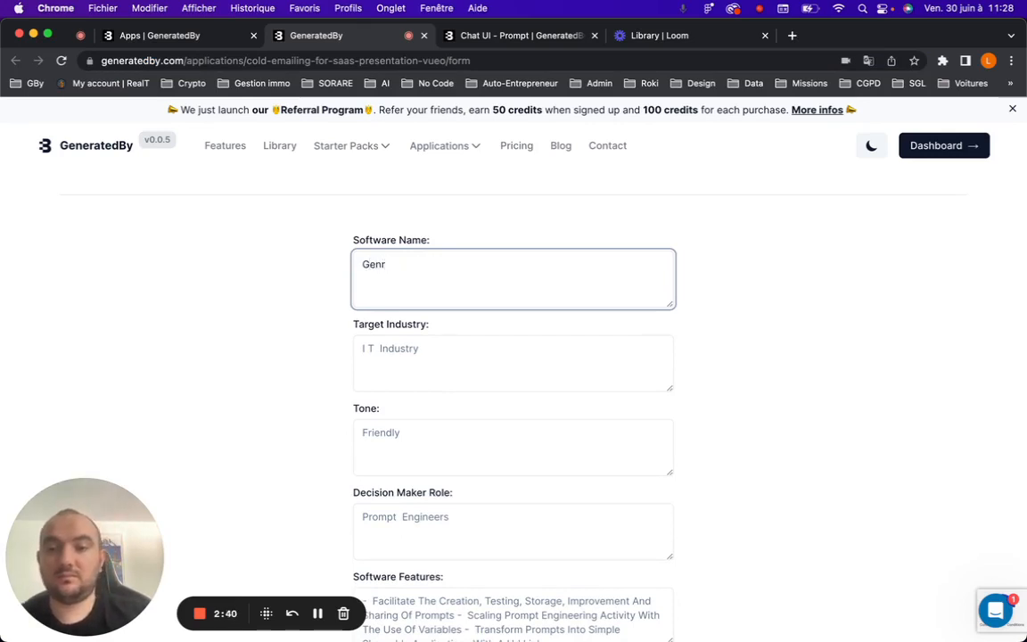
text(erated)
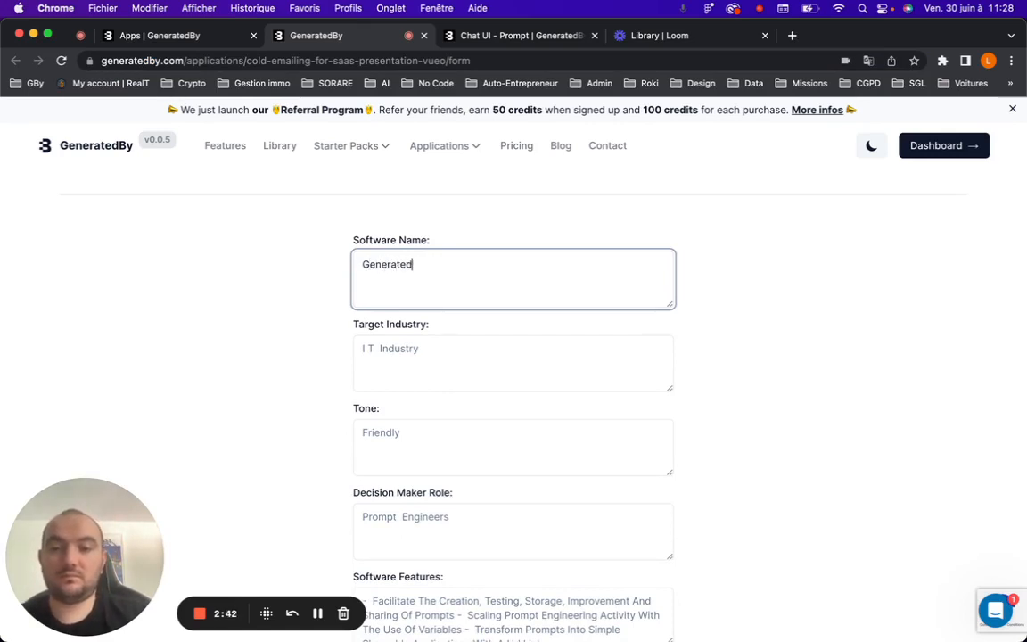
text(By)
Enter IT Industry as the Target Industry and Friendly as the Tone.
click(458, 360)
text(IT )
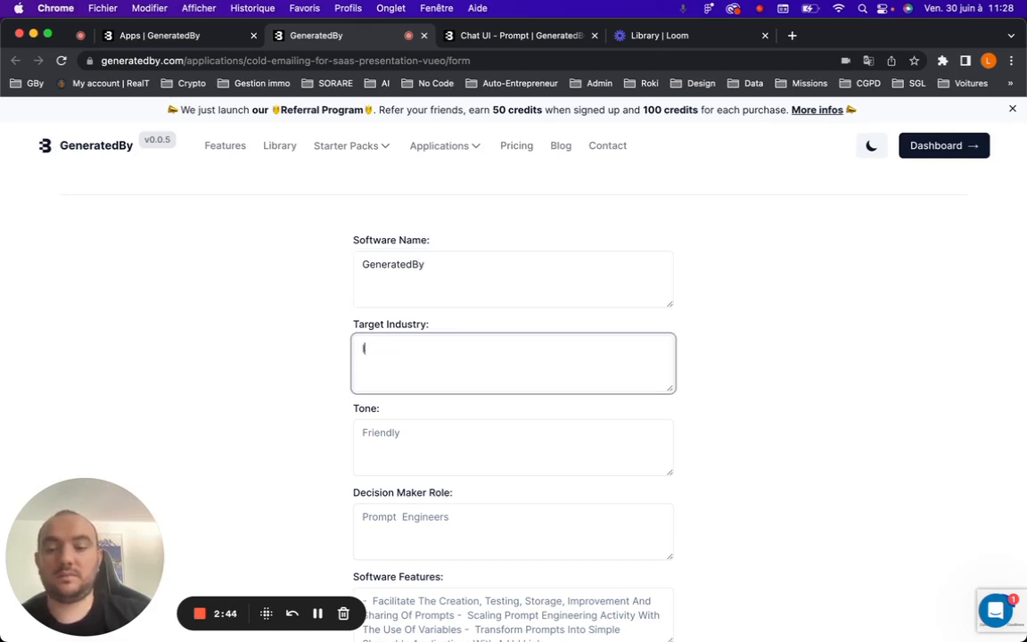
text(Industry)
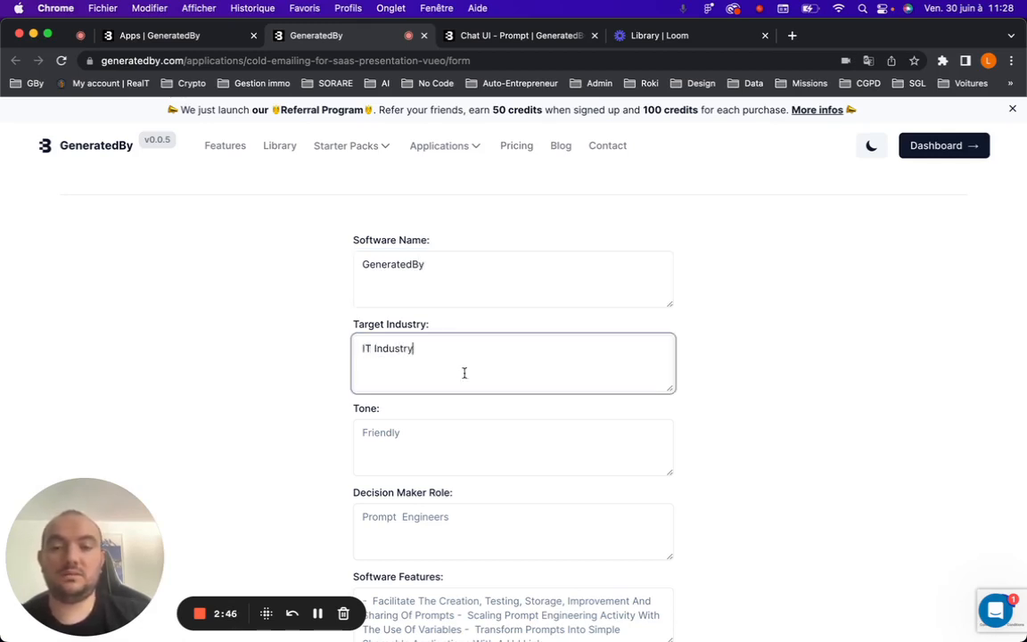
click(465, 434)
text(Fri)
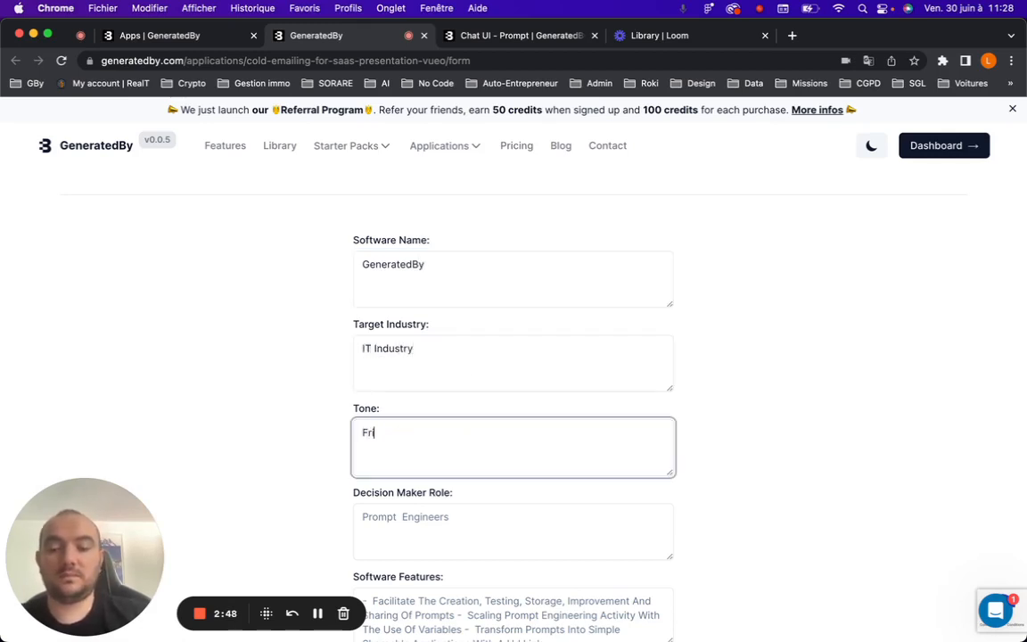
text(ebndndly)
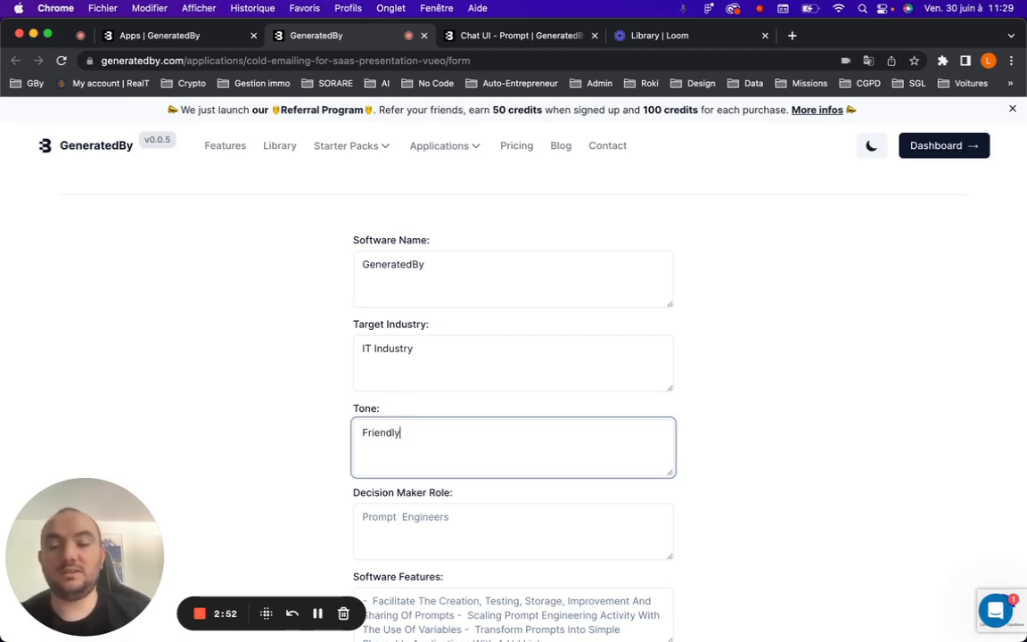
Enter Prompt Engineers as the Decision Maker Role.
scroll(540, 518, down, 2)
click(473, 419)
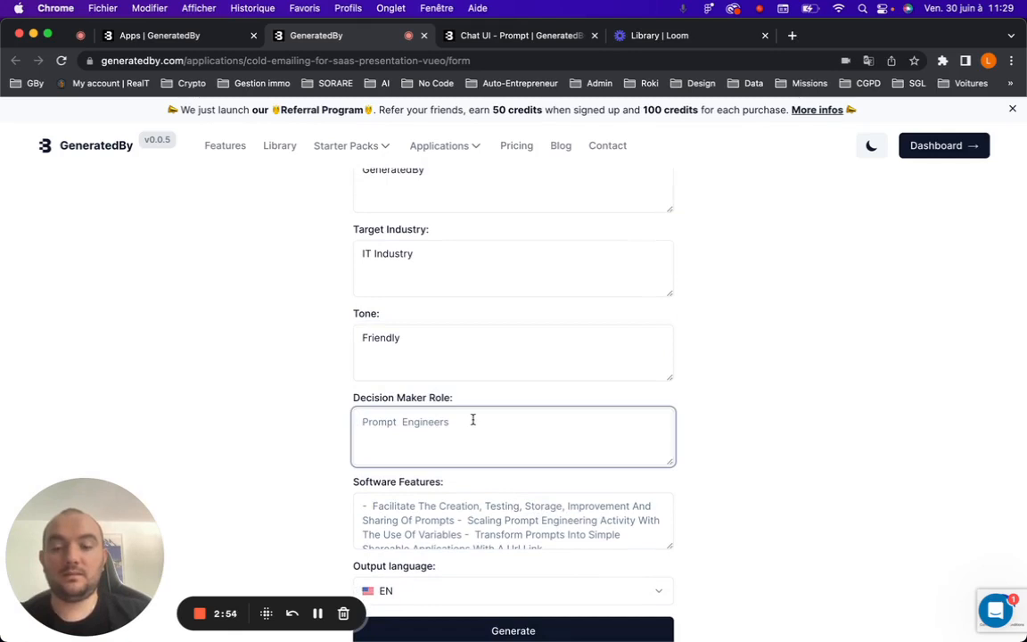
text(Prompt En)
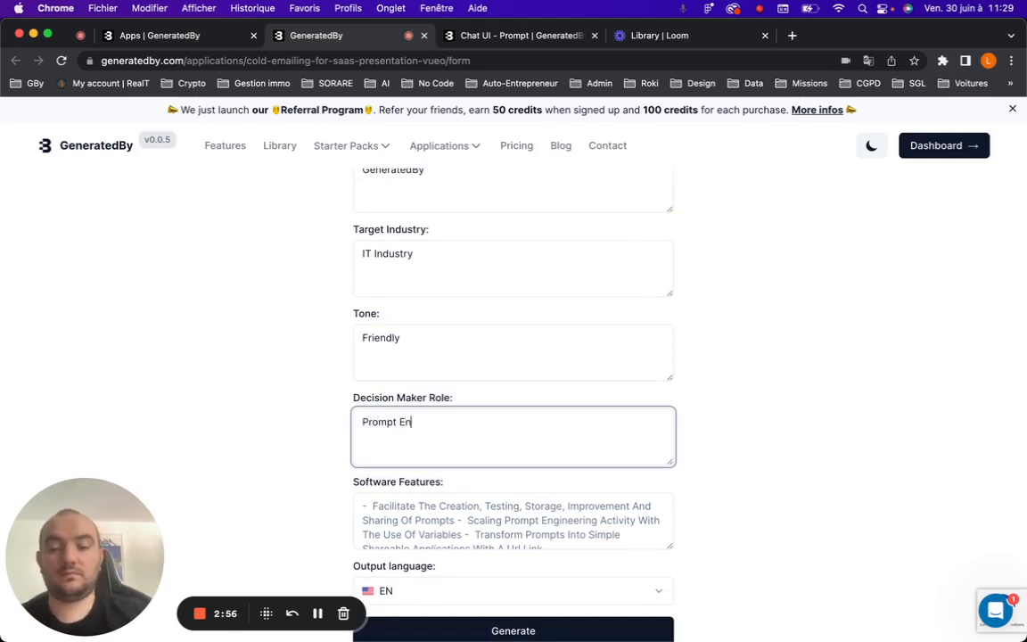
text(gineers)
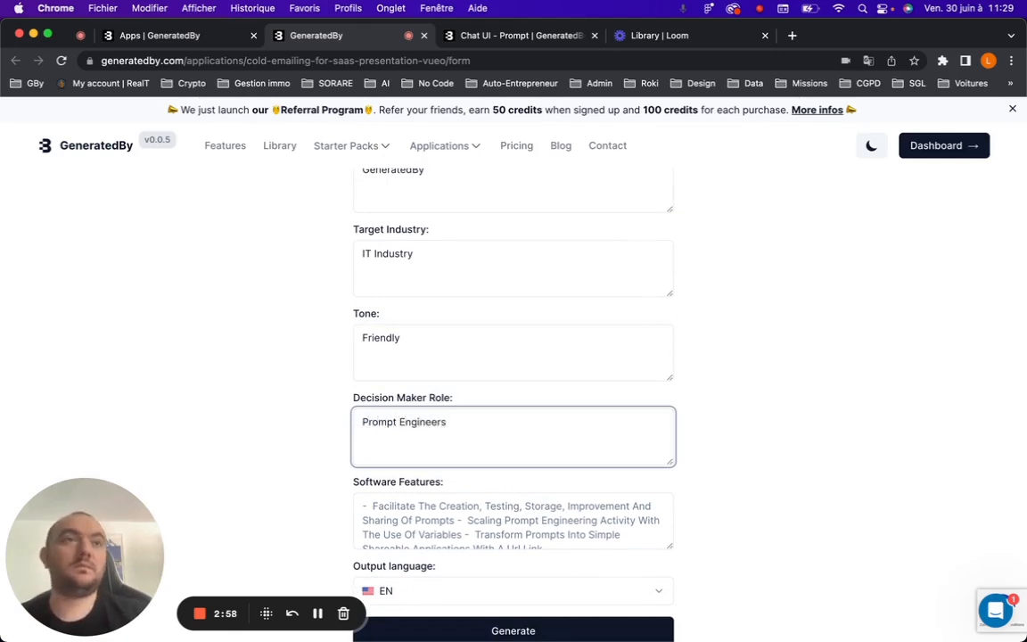
Replace the Software Features field's content with the pasted list of GeneratedBy features.
key(super+Tab)
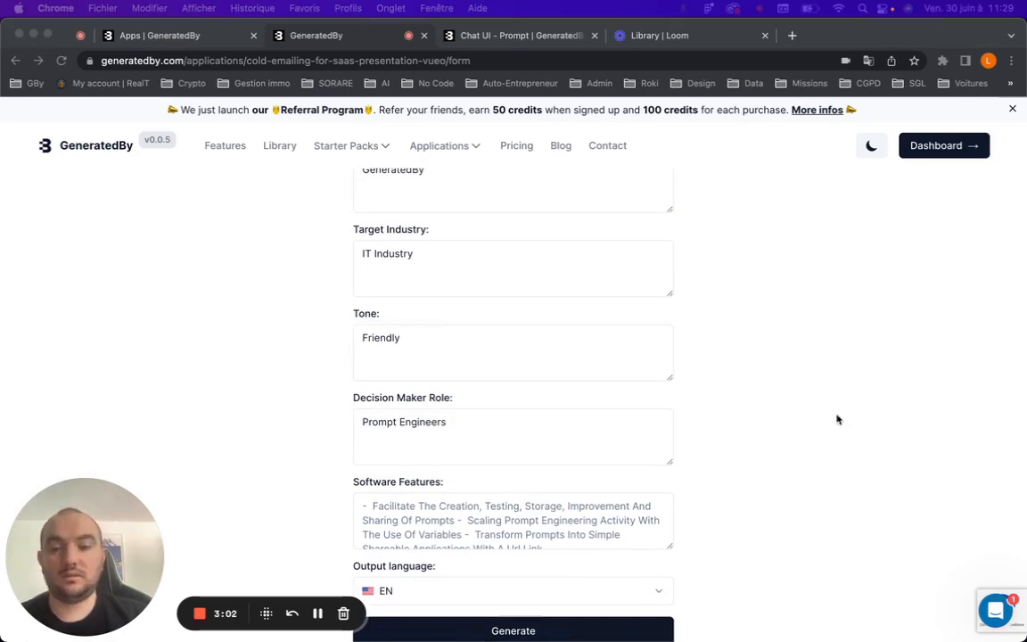
click(459, 509)
click(454, 509)
key(super+a)
text(- Facilitate the creation, testing, storage, improvement and sharing of prompts - Scaling prompt engineering activity with the use of variables - Transform prompts into simple shareable applications with a url link)
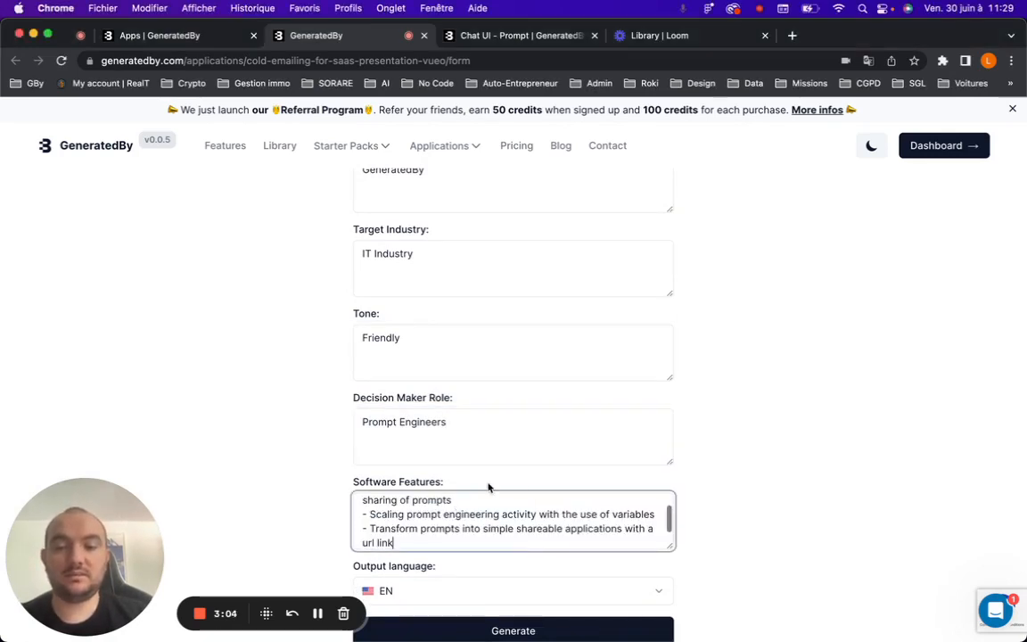
Keep EN as the output language and generate the cold email.
scroll(488, 486, down, 5)
click(504, 431)
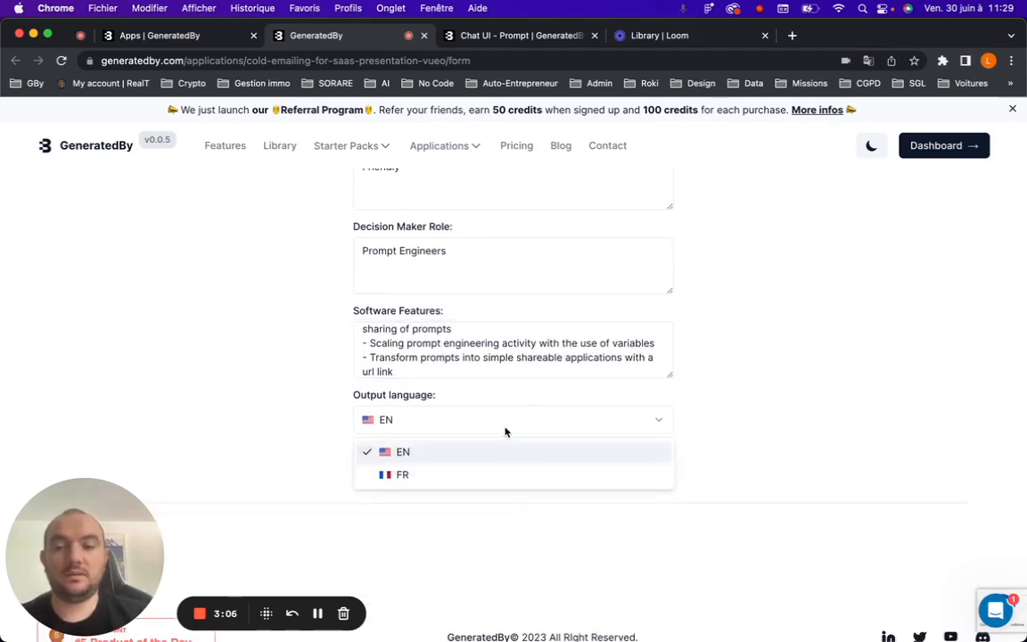
click(538, 413)
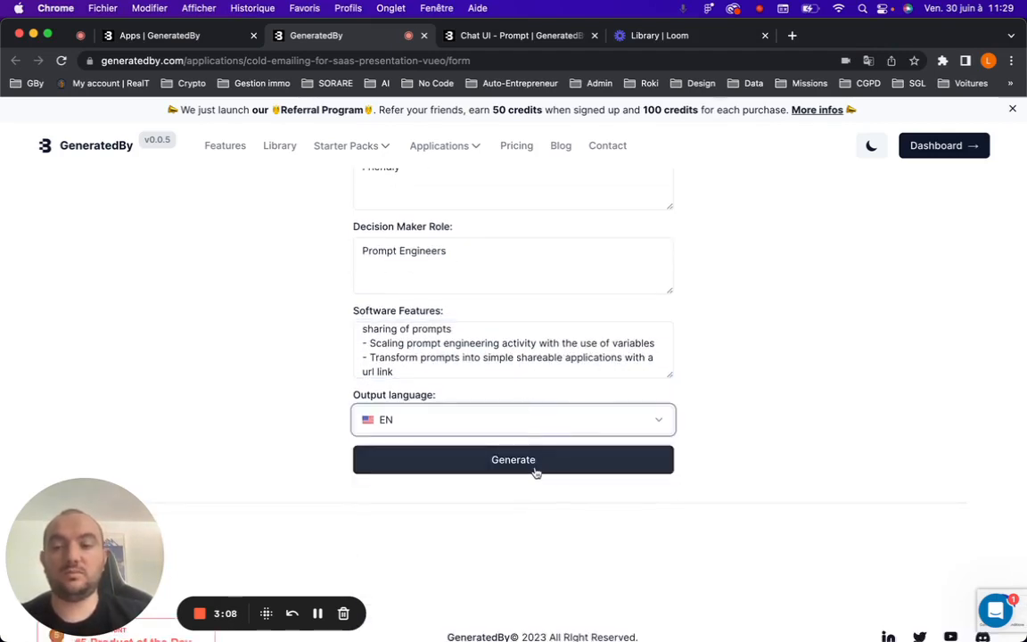
click(585, 467)
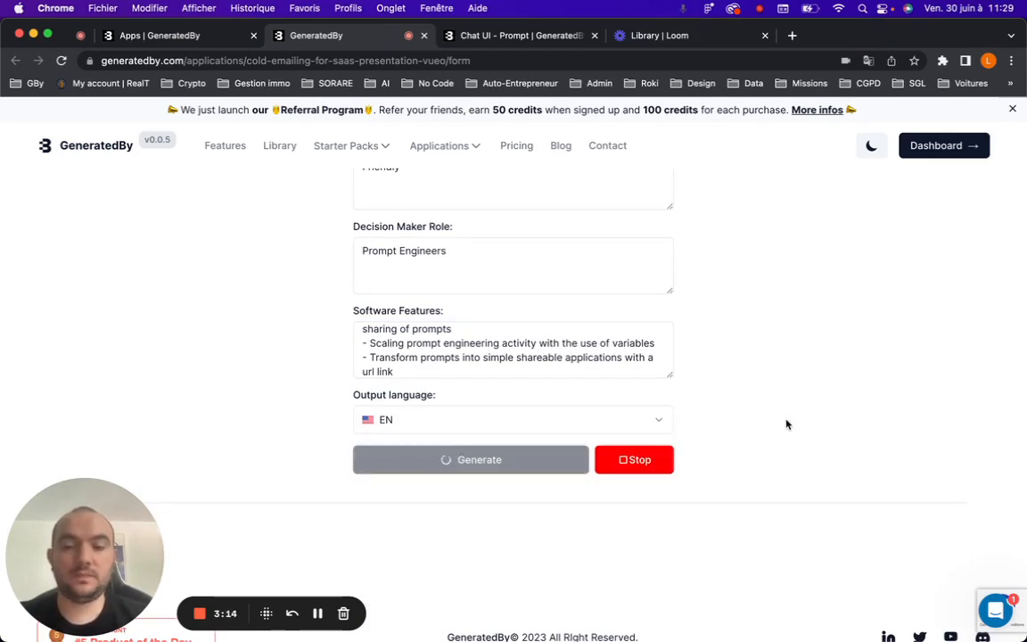
Read through the generated cold email beside the form.
scroll(688, 366, up, 5)
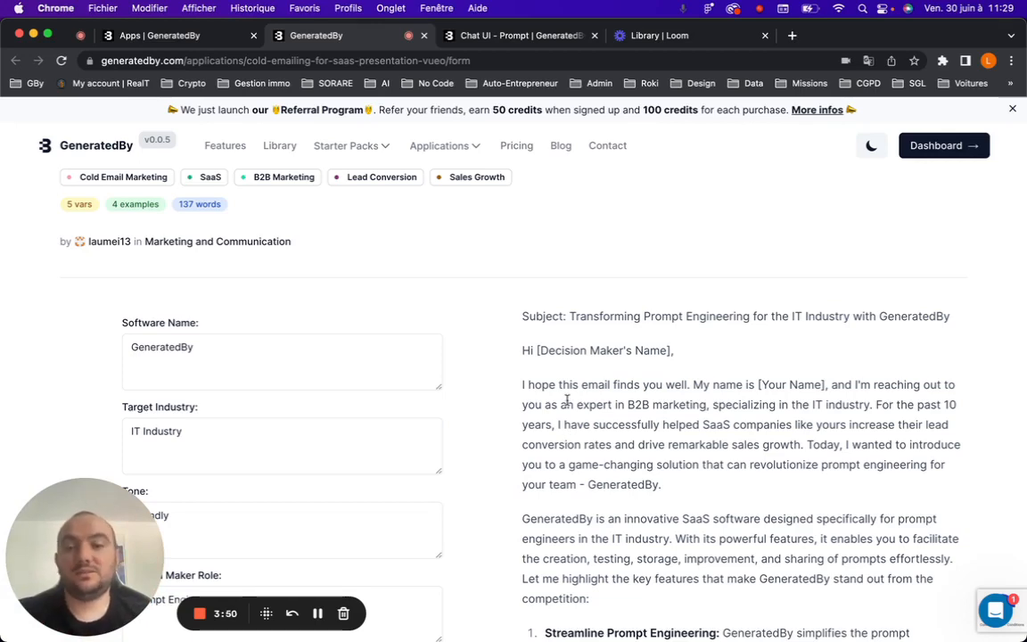
scroll(566, 401, down, 3)
scroll(567, 401, down, 10)
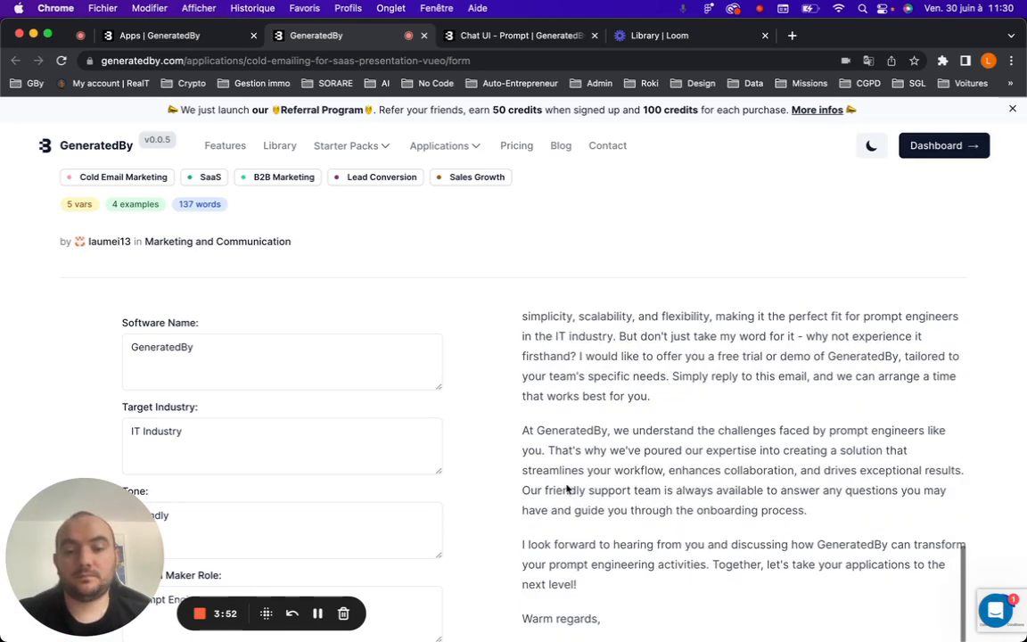
scroll(478, 496, down, 5)
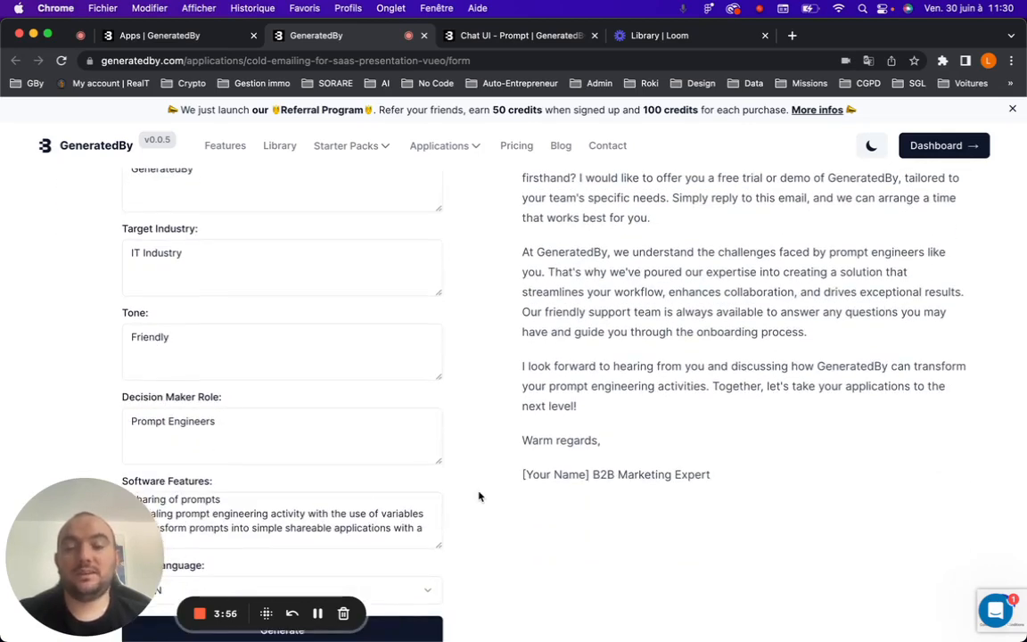
scroll(479, 496, down, 2)
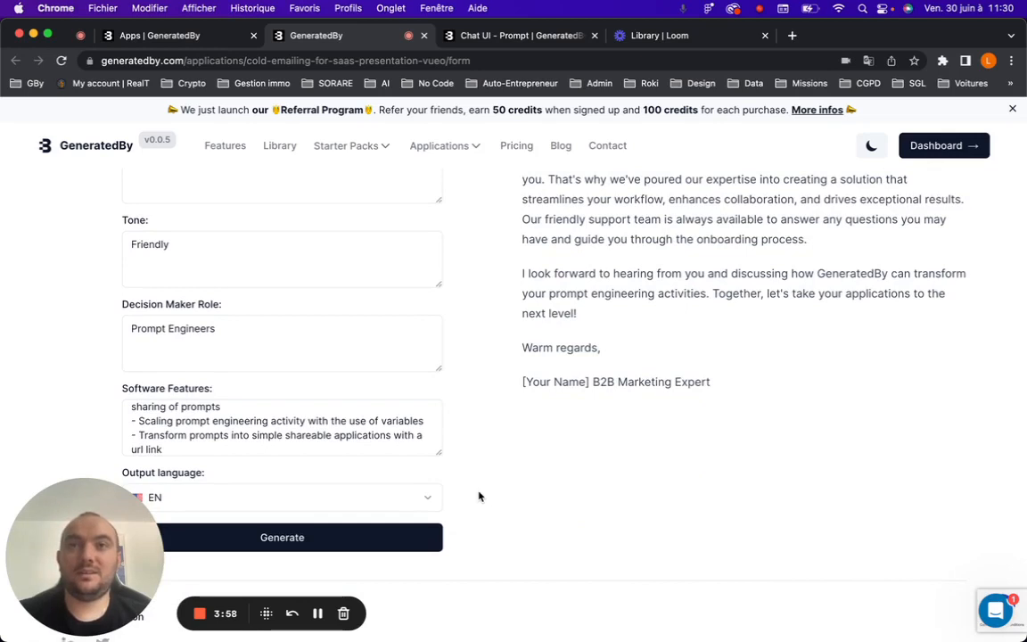